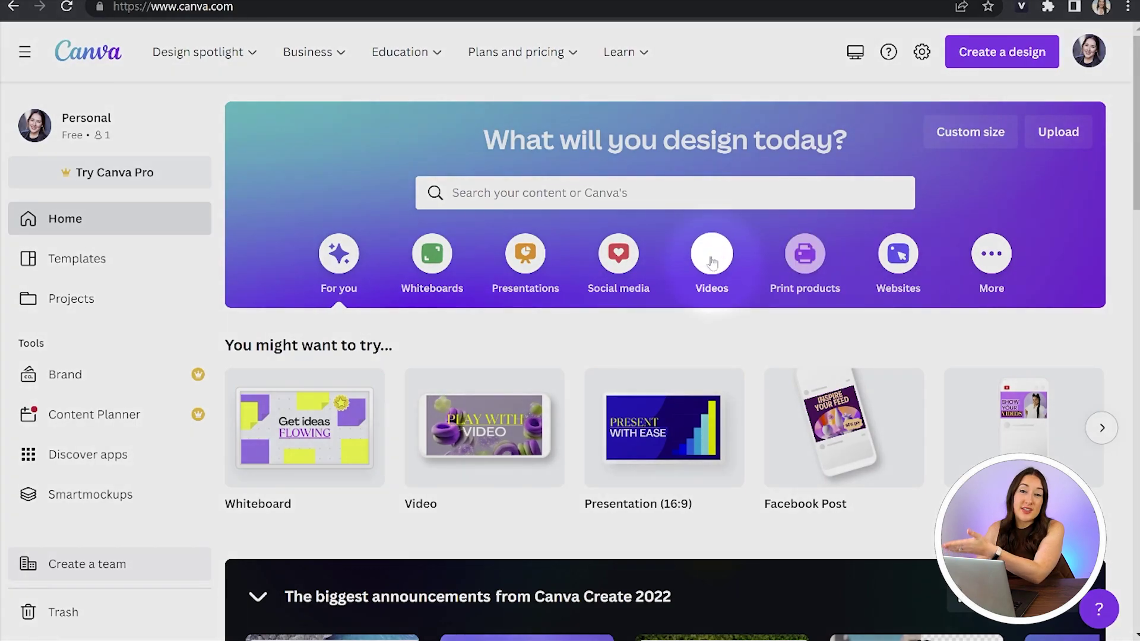
Create a blank video design and upload the Gamla Stan Captions.mp4 clip.
{"action": "left_click", "coordinate": [712, 262]}
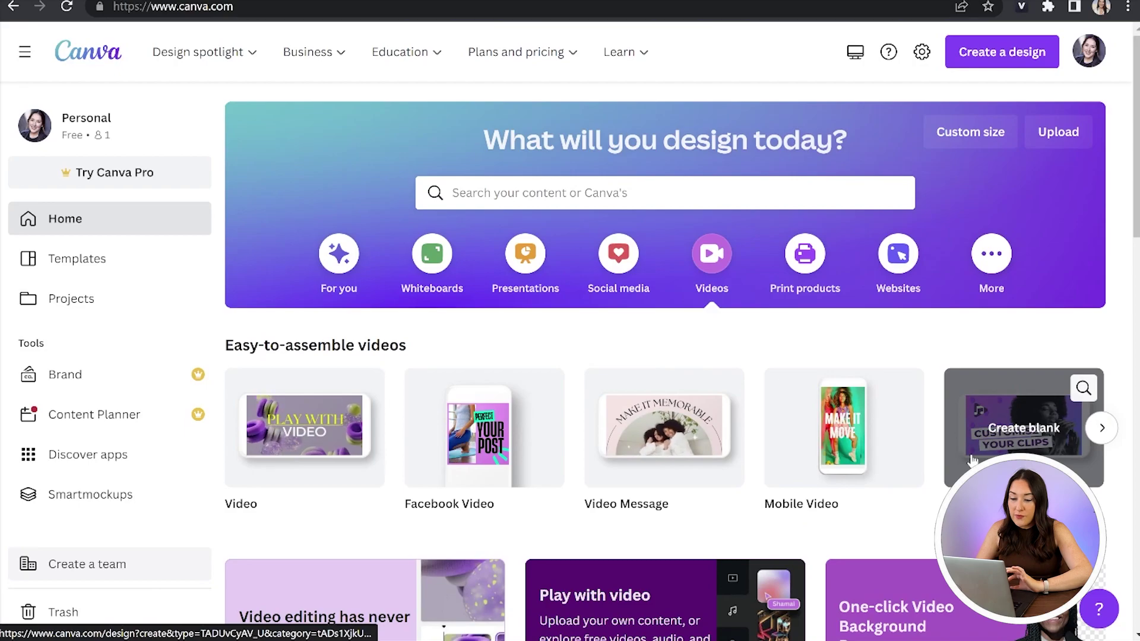
{"action": "left_click", "coordinate": [294, 442]}
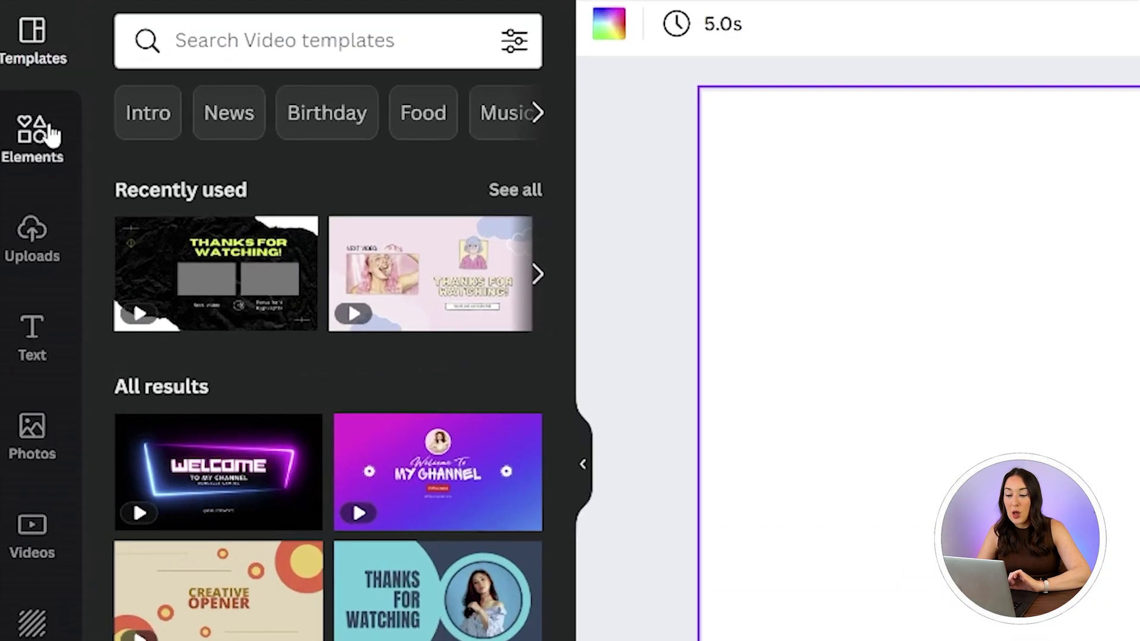
{"action": "left_click", "coordinate": [34, 229]}
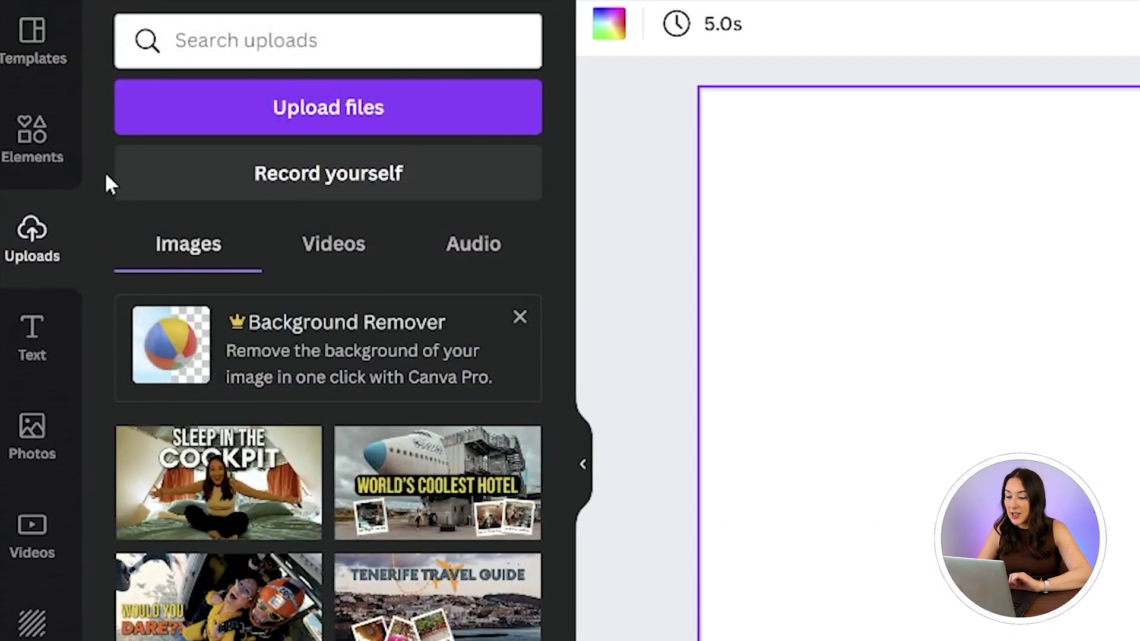
{"action": "left_click", "coordinate": [320, 110]}
{"action": "left_click", "coordinate": [386, 141]}
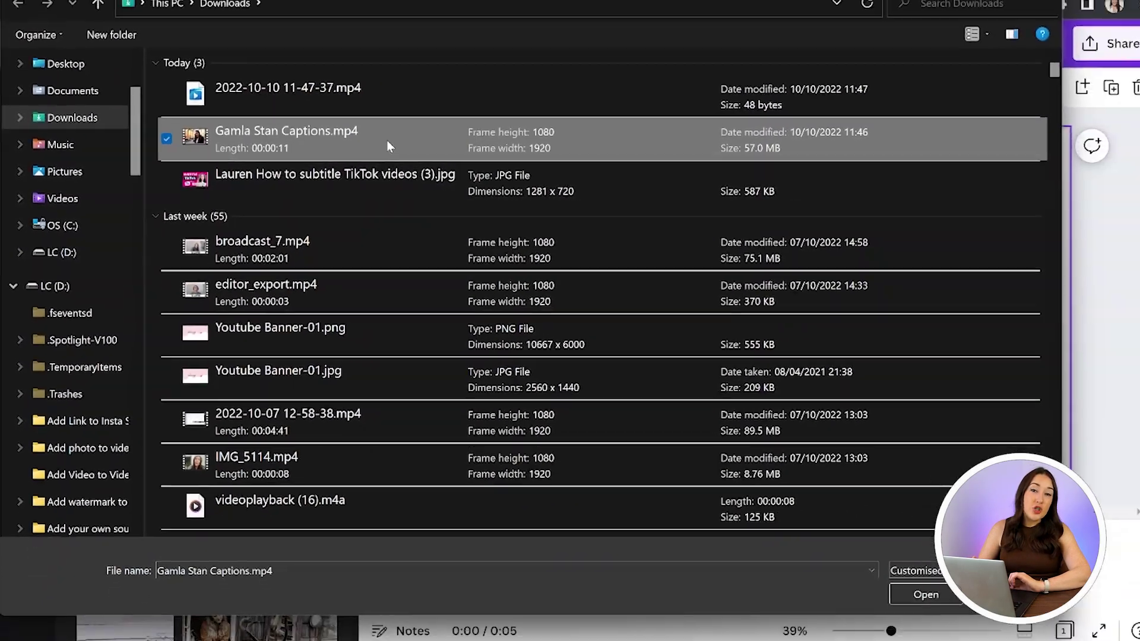
{"action": "double_click", "coordinate": [387, 140]}
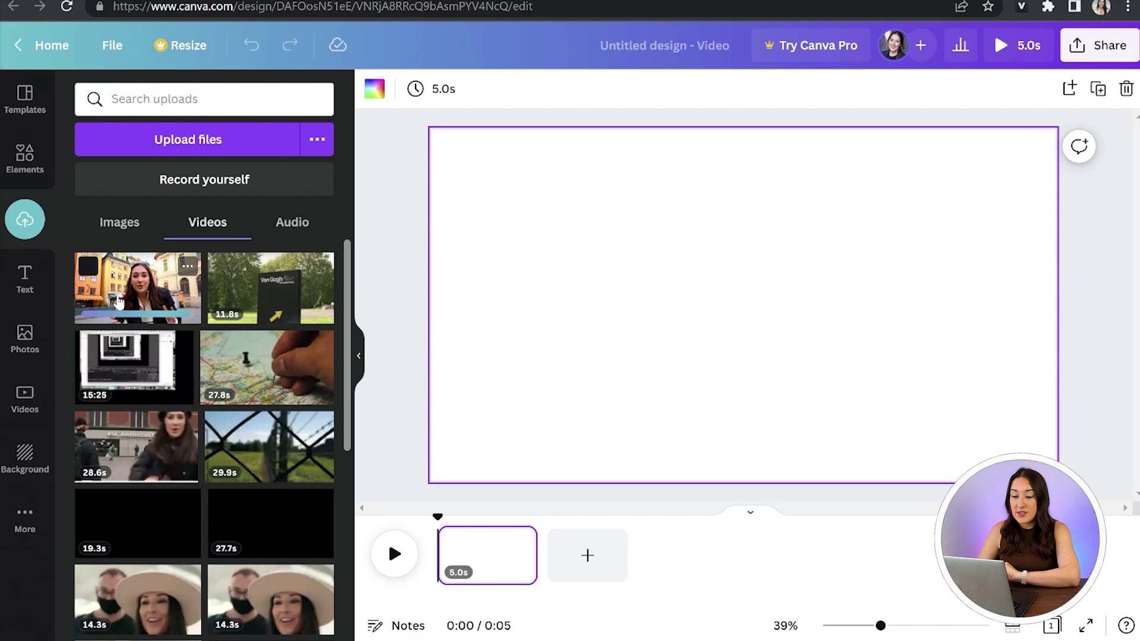
Place the uploaded clip on the page and stretch it to fill the whole page.
{"action": "left_click", "coordinate": [118, 302]}
{"action": "left_click_drag", "start_coordinate": [493, 165], "coordinate": [420, 122]}
{"action": "left_click_drag", "start_coordinate": [989, 445], "coordinate": [1054, 480]}
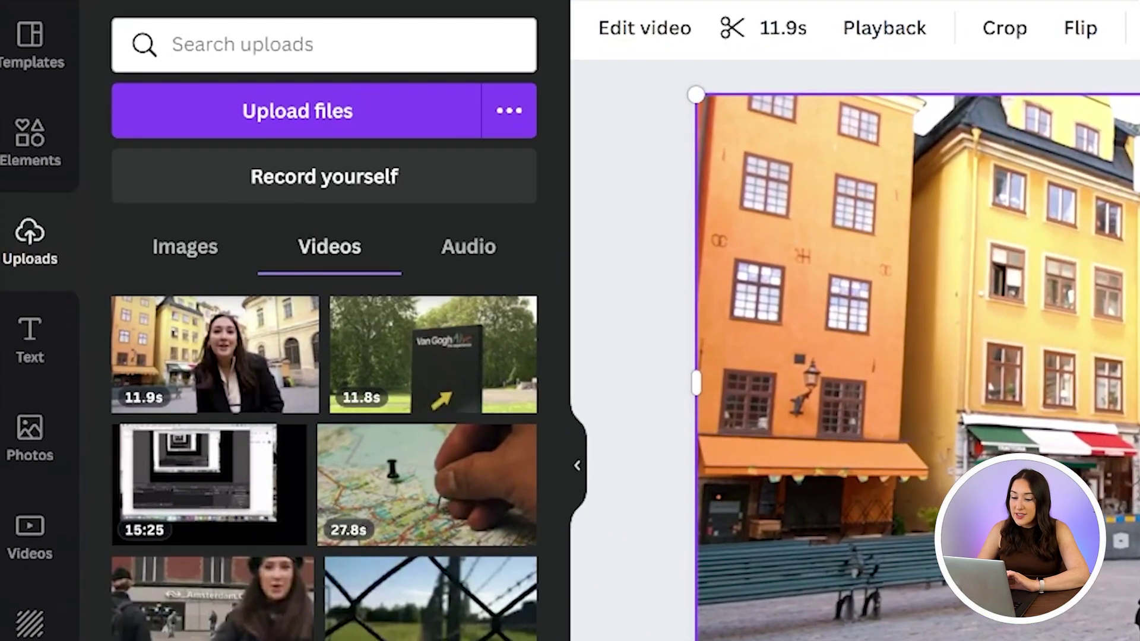
Add a heading reading 'Good morning guys and welcome to our second day here in Stockholm!' at the bottom.
{"action": "left_click", "coordinate": [45, 363]}
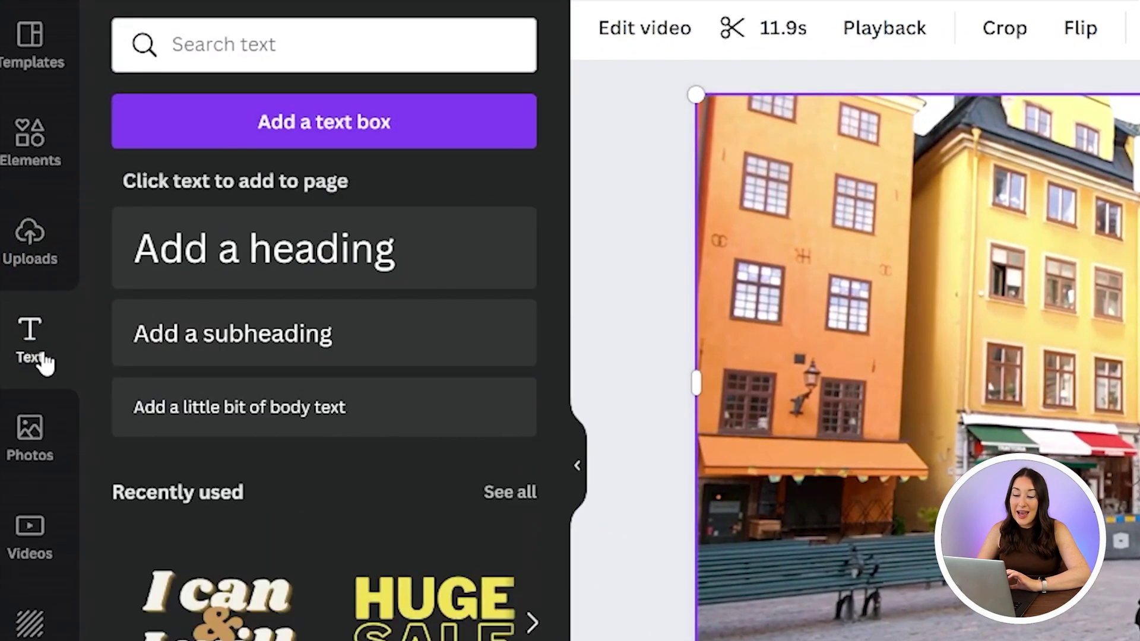
{"action": "left_click", "coordinate": [306, 244]}
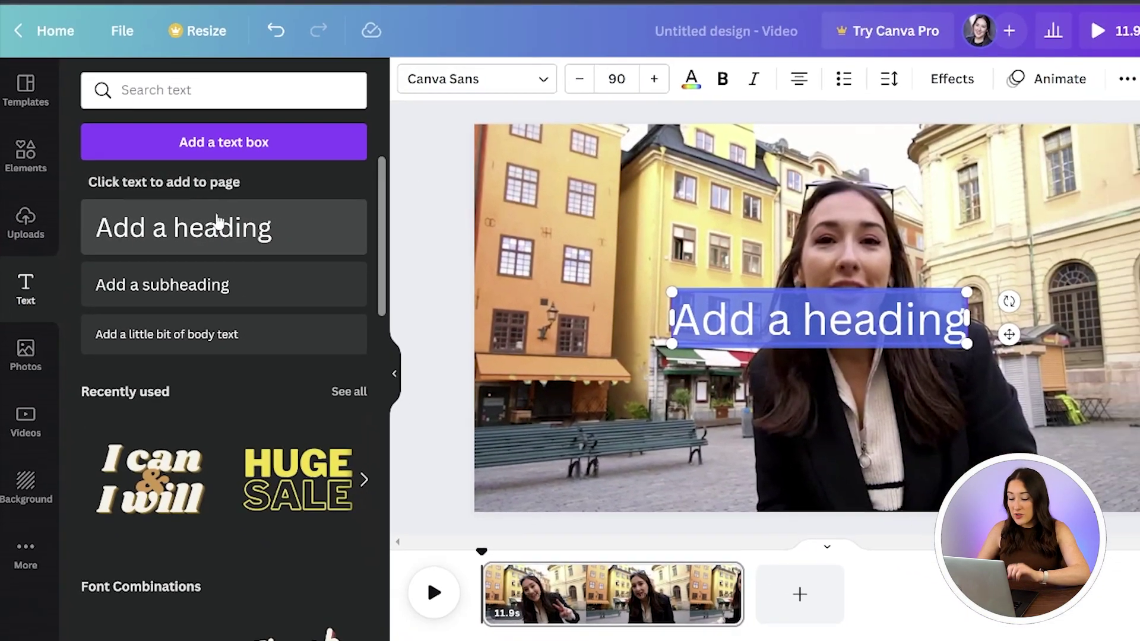
{"action": "type", "text": "Good morning guys and welcome"}
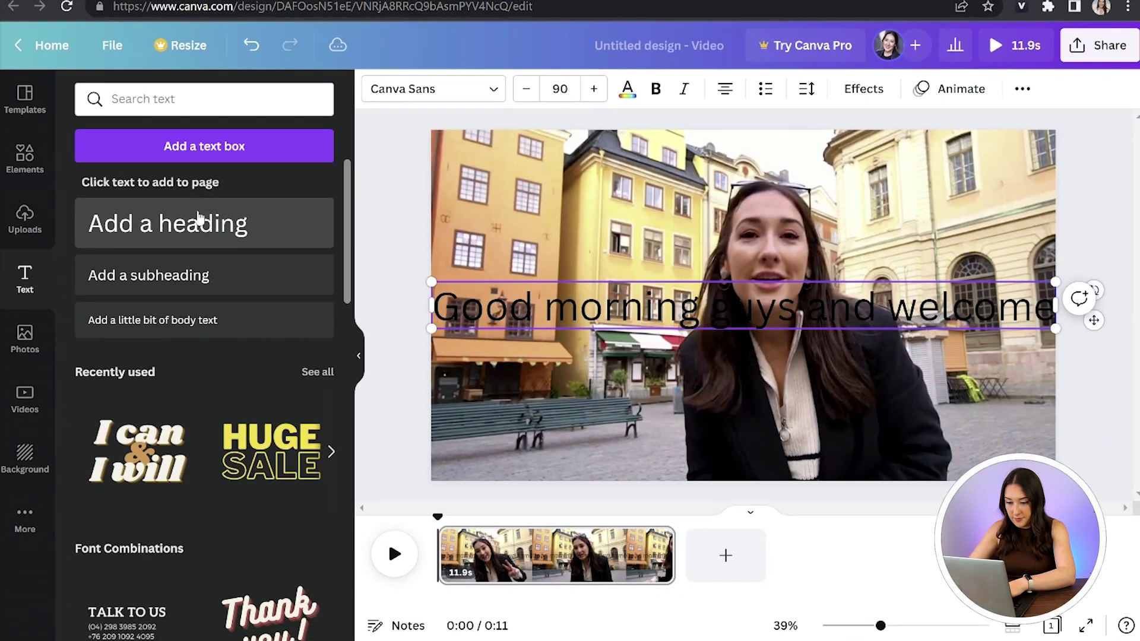
{"action": "type", "text": " to our second day here in Stockholm!"}
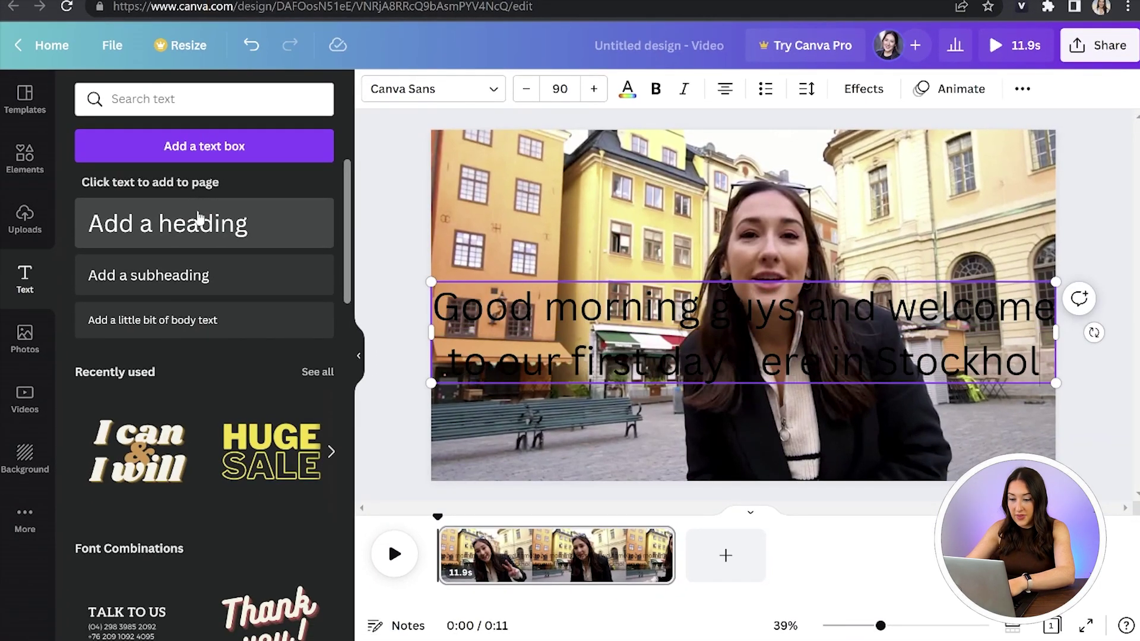
{"action": "left_click_drag", "start_coordinate": [888, 453], "coordinate": [885, 477]}
Set the caption to size 48, Lato Bold font and yellow colour.
{"action": "left_click", "coordinate": [560, 89]}
{"action": "scroll", "coordinate": [582, 356], "scroll_direction": "down", "scroll_amount": 5}
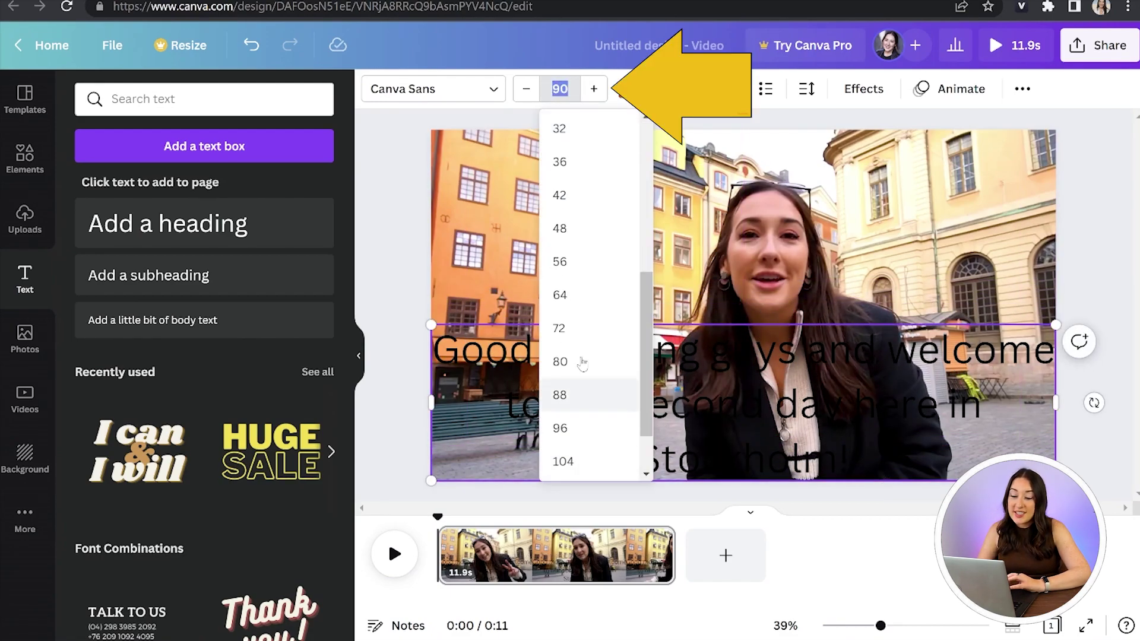
{"action": "left_click", "coordinate": [558, 231]}
{"action": "left_click", "coordinate": [433, 89]}
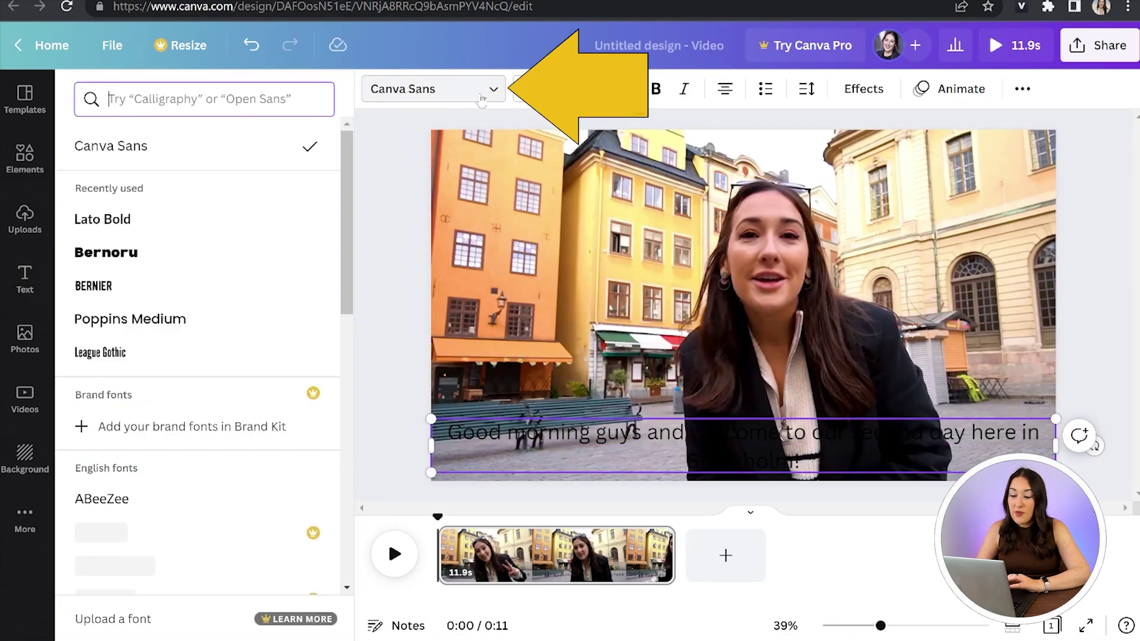
{"action": "left_click", "coordinate": [217, 222]}
{"action": "left_click", "coordinate": [629, 95]}
{"action": "left_click", "coordinate": [226, 463]}
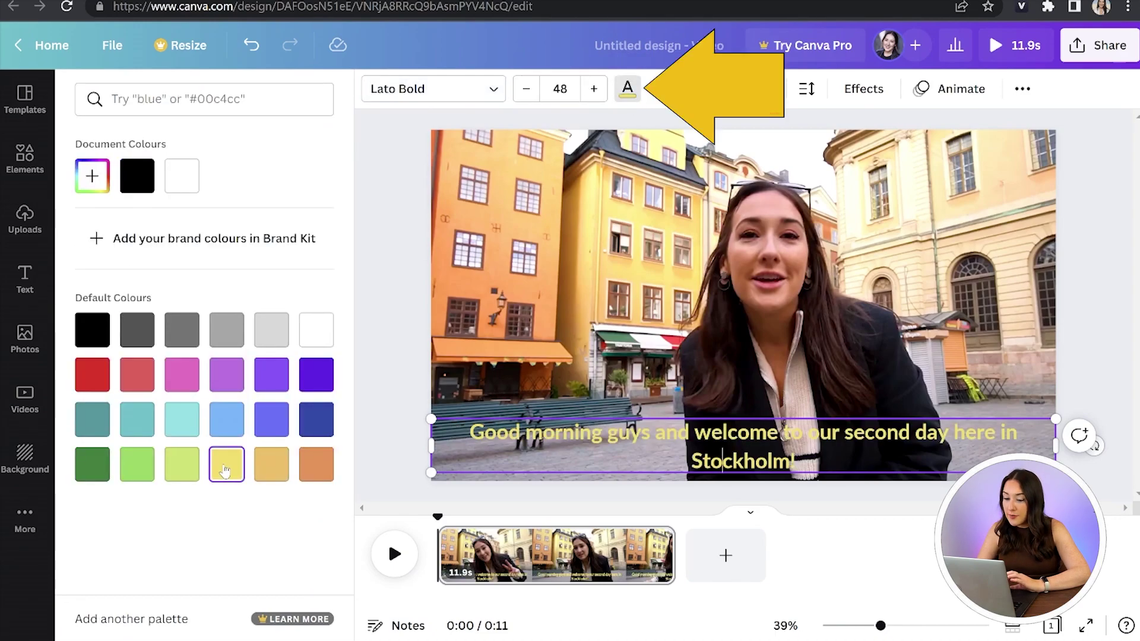
Give the caption a shadow effect in black.
{"action": "left_click", "coordinate": [864, 88]}
{"action": "left_click", "coordinate": [214, 236]}
{"action": "scroll", "coordinate": [196, 267], "scroll_direction": "down", "scroll_amount": 2}
{"action": "left_click", "coordinate": [313, 301]}
{"action": "left_click", "coordinate": [134, 444]}
{"action": "left_click", "coordinate": [95, 444]}
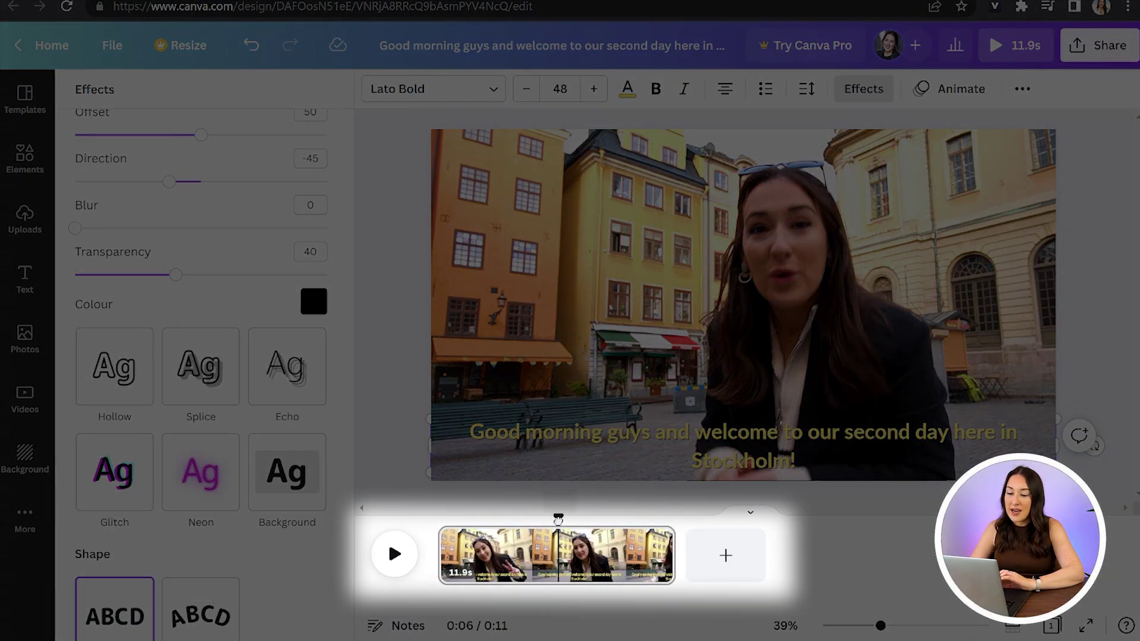
Preview the video from the start to check the caption.
{"action": "left_click_drag", "start_coordinate": [558, 519], "coordinate": [445, 510]}
{"action": "key", "text": "space"}
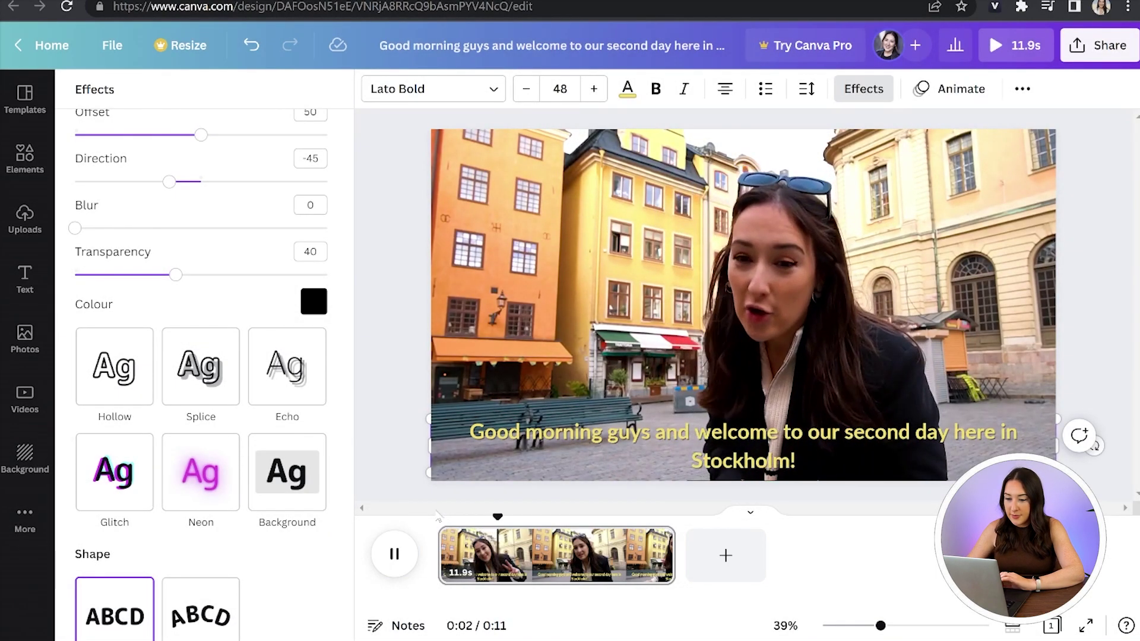
{"action": "key", "text": "space"}
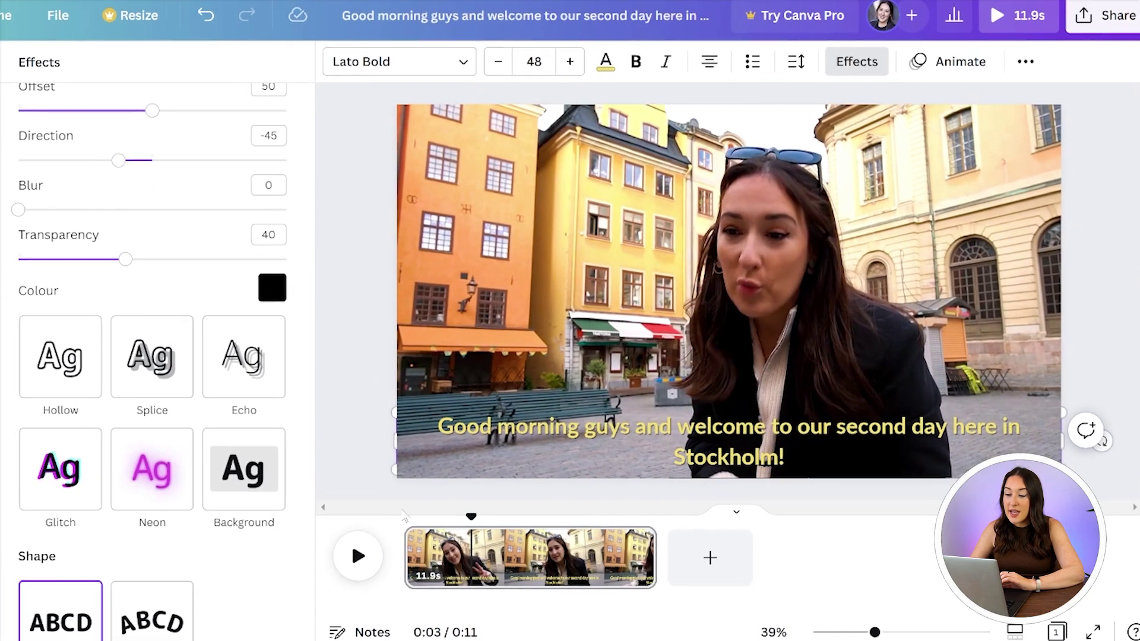
Split the video into separate pages at two points in the timeline.
{"action": "right_click", "coordinate": [501, 544]}
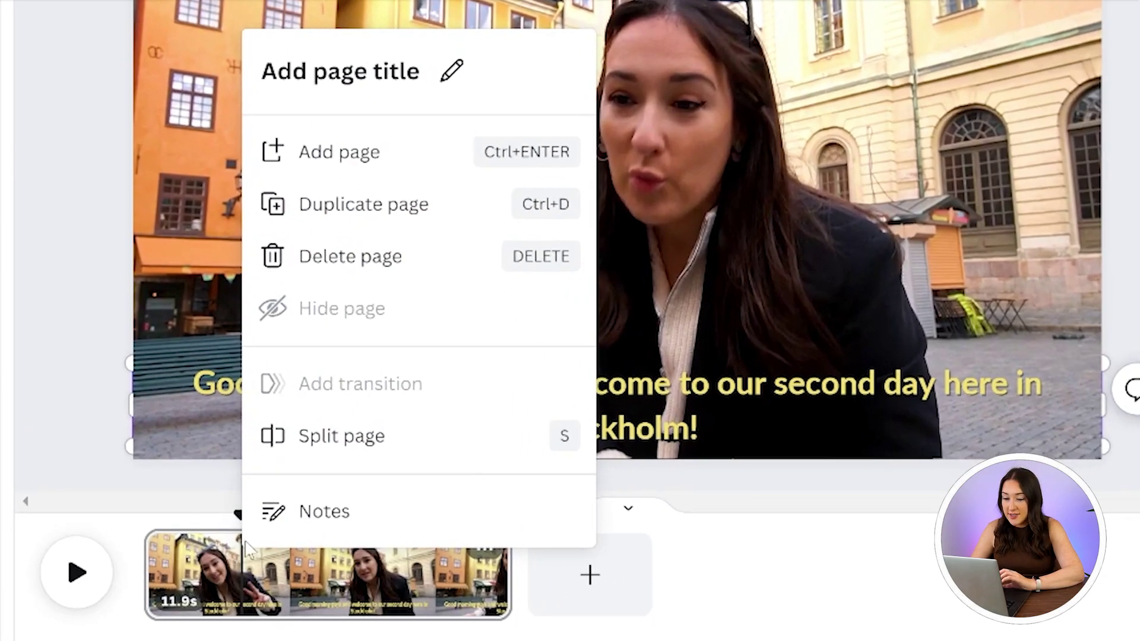
{"action": "left_click", "coordinate": [335, 437]}
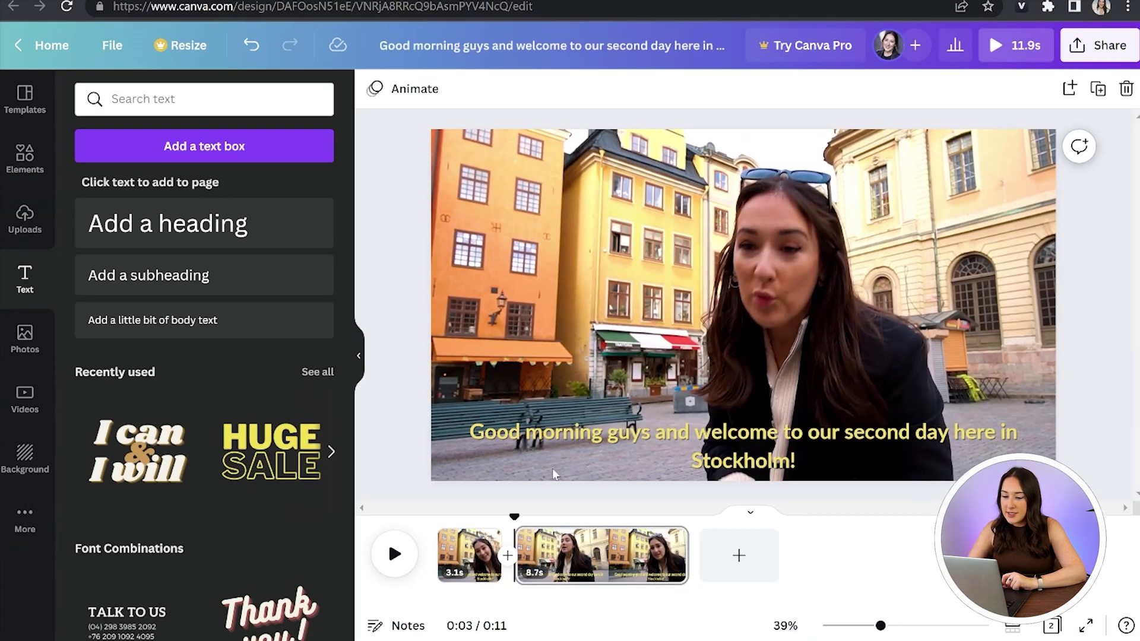
{"action": "left_click", "coordinate": [394, 554]}
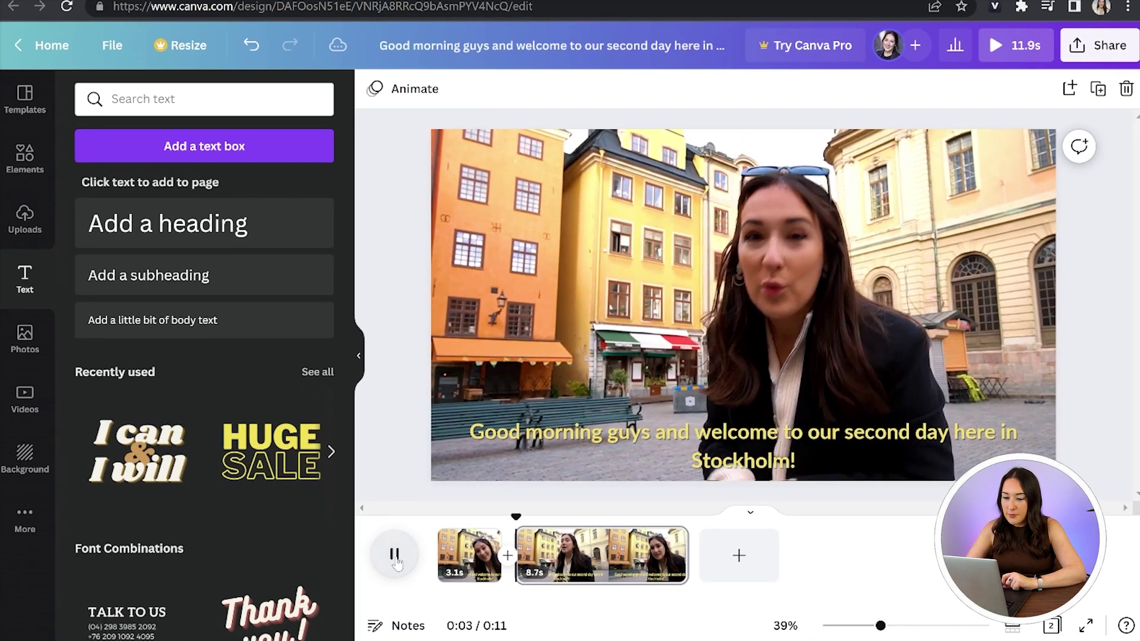
{"action": "left_click", "coordinate": [395, 558]}
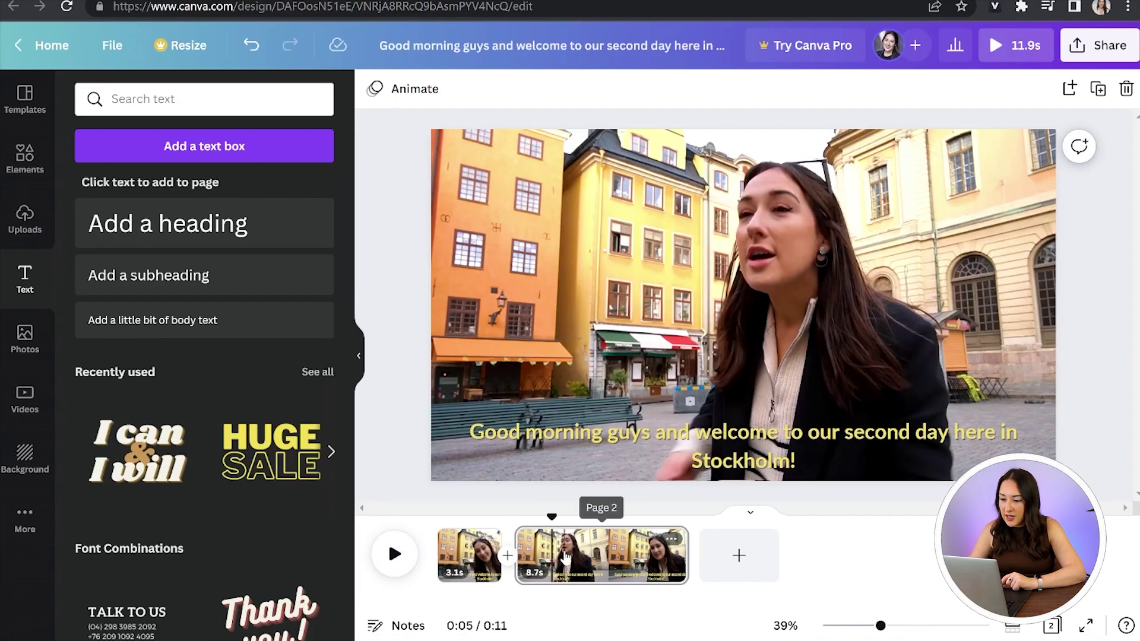
{"action": "right_click", "coordinate": [552, 556]}
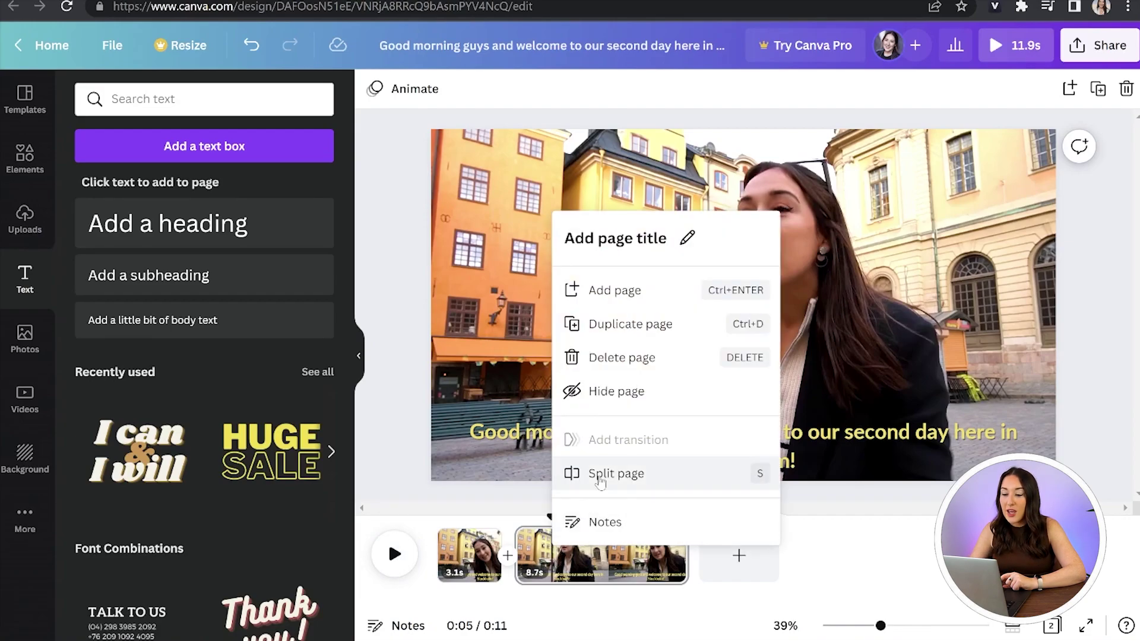
{"action": "left_click", "coordinate": [599, 475]}
Change the caption on the 1.8s clip to 'We've come back to Gamla Stan'.
{"action": "left_click_drag", "start_coordinate": [584, 517], "coordinate": [541, 516]}
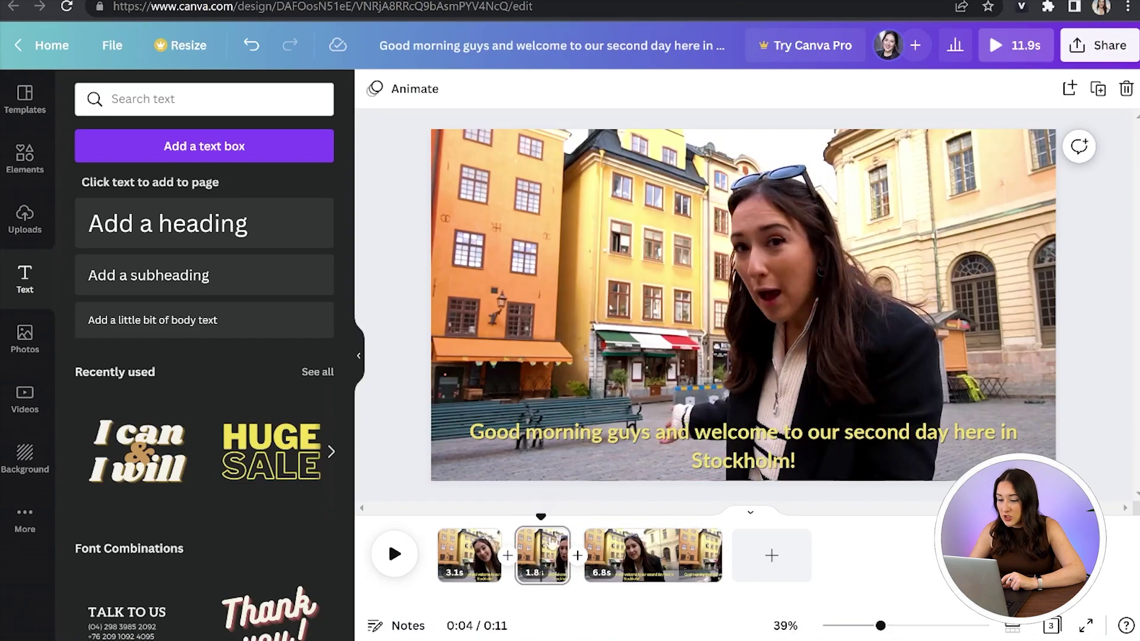
{"action": "double_click", "coordinate": [452, 426]}
{"action": "type", "text": "We've come back to Gamla Stan"}
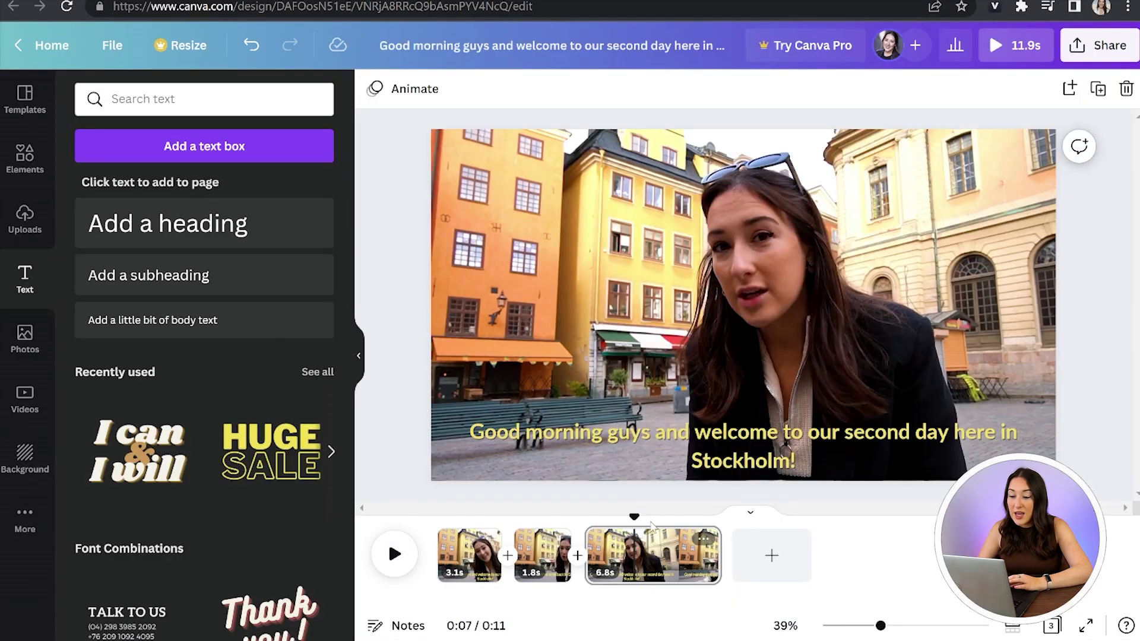
Split the remaining clip again near 5 seconds, leaving four clips.
{"action": "left_click_drag", "start_coordinate": [633, 512], "coordinate": [582, 515]}
{"action": "key", "text": "space"}
{"action": "key", "text": "space"}
{"action": "right_click", "coordinate": [613, 556]}
{"action": "left_click", "coordinate": [676, 476]}
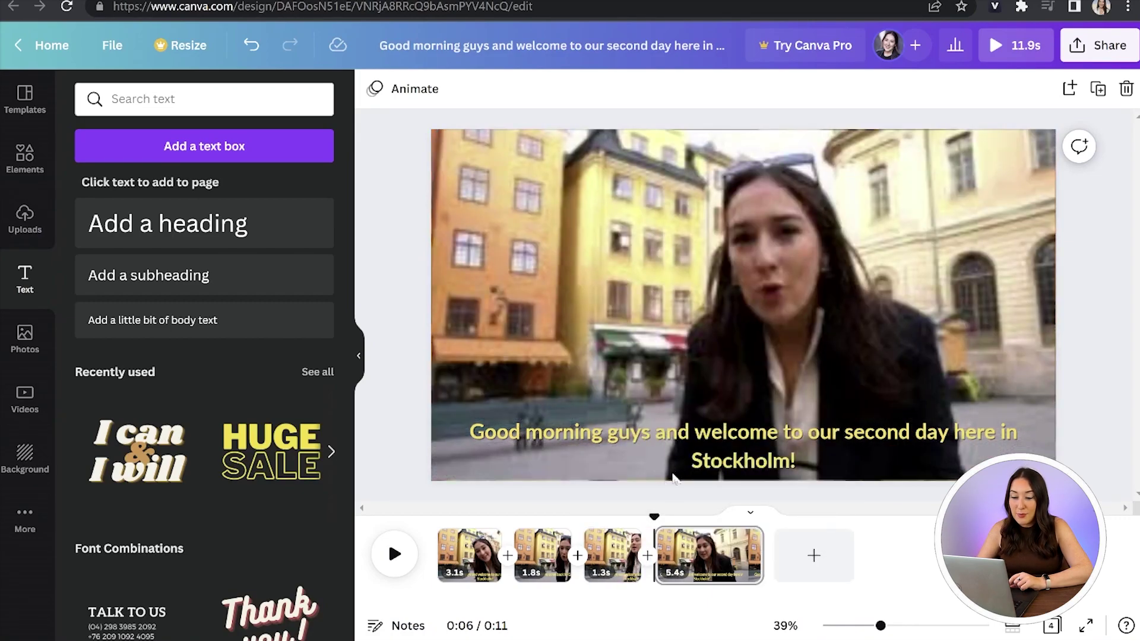
Select and clear all the caption text on the 1.3s third page.
{"action": "left_click", "coordinate": [610, 552]}
{"action": "left_click", "coordinate": [433, 426]}
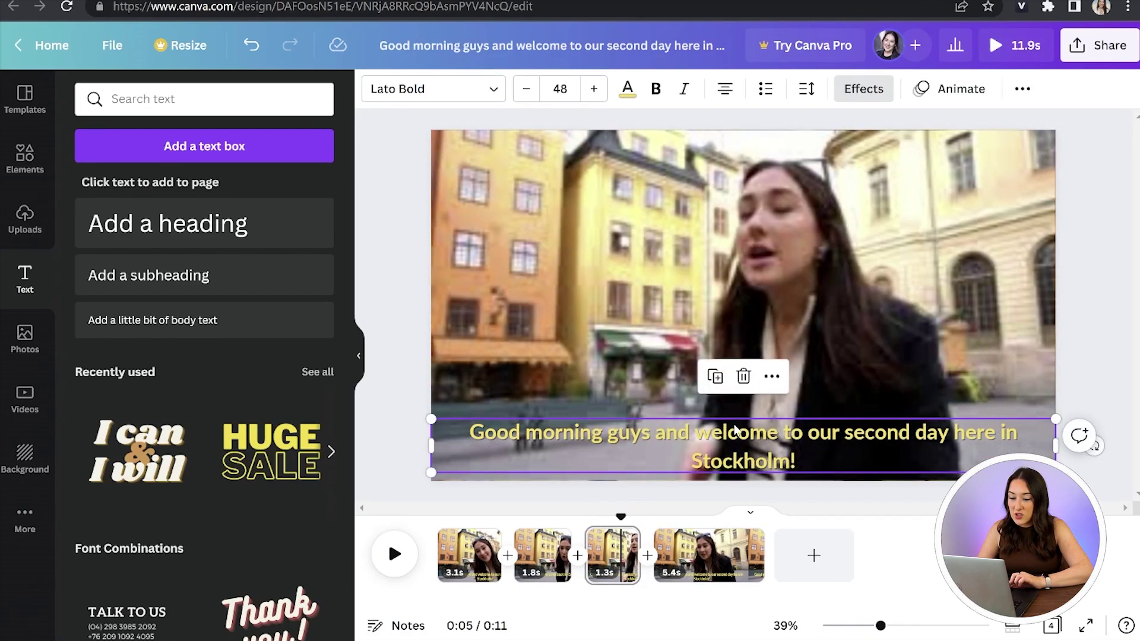
{"action": "triple_click", "coordinate": [434, 426]}
{"action": "key", "text": "BackSpace"}
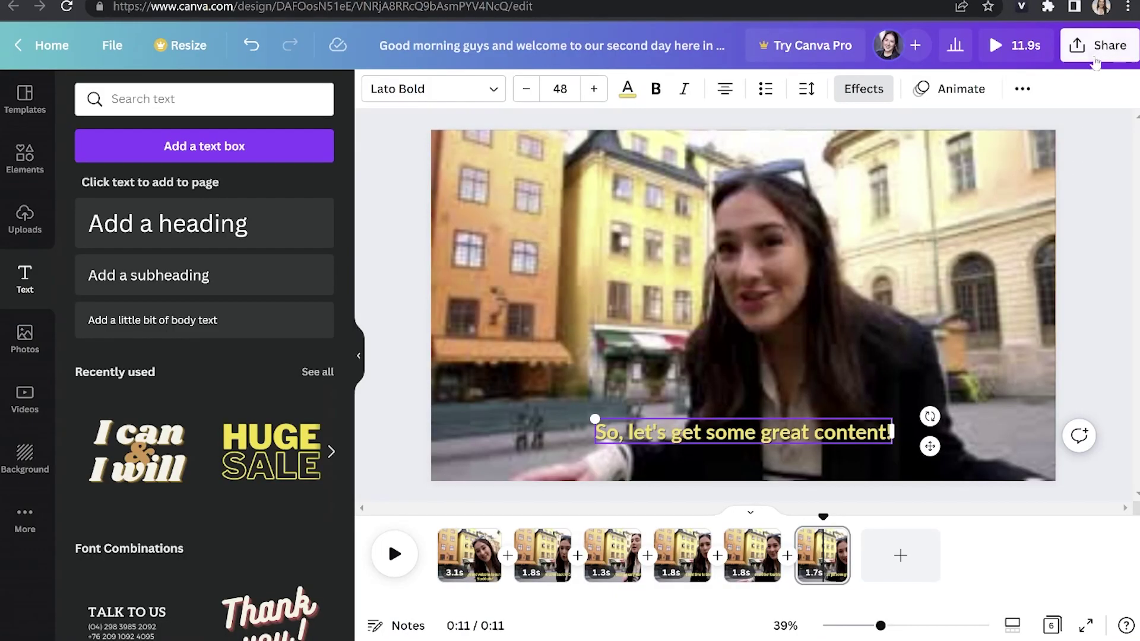
Download all six pages of the design as an MP4 Video.
{"action": "left_click", "coordinate": [1095, 59]}
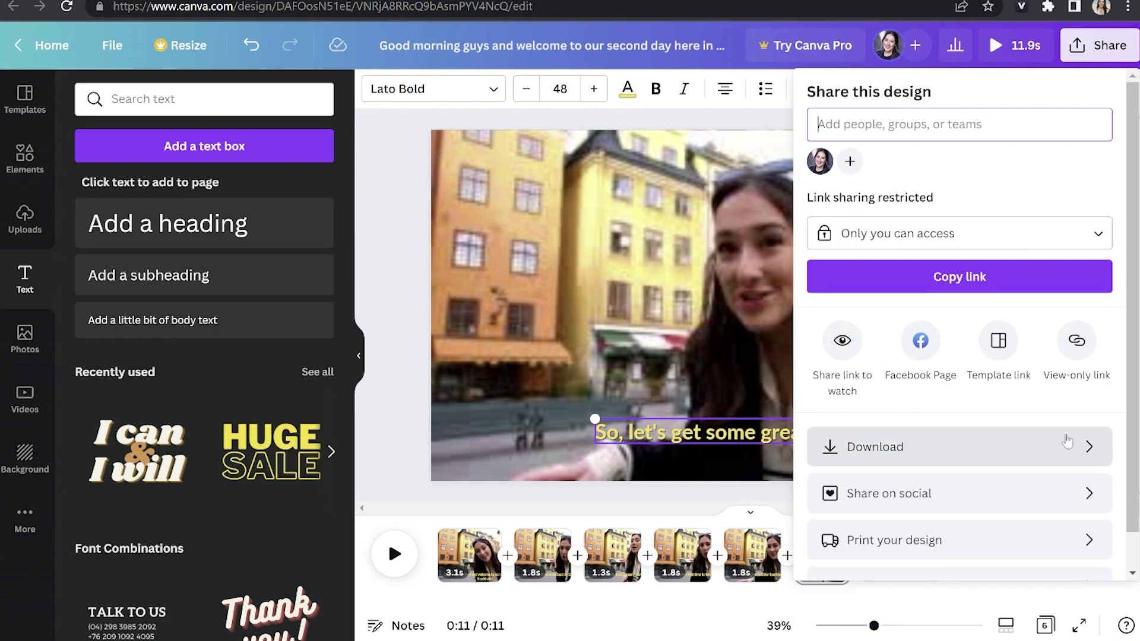
{"action": "left_click", "coordinate": [1067, 440]}
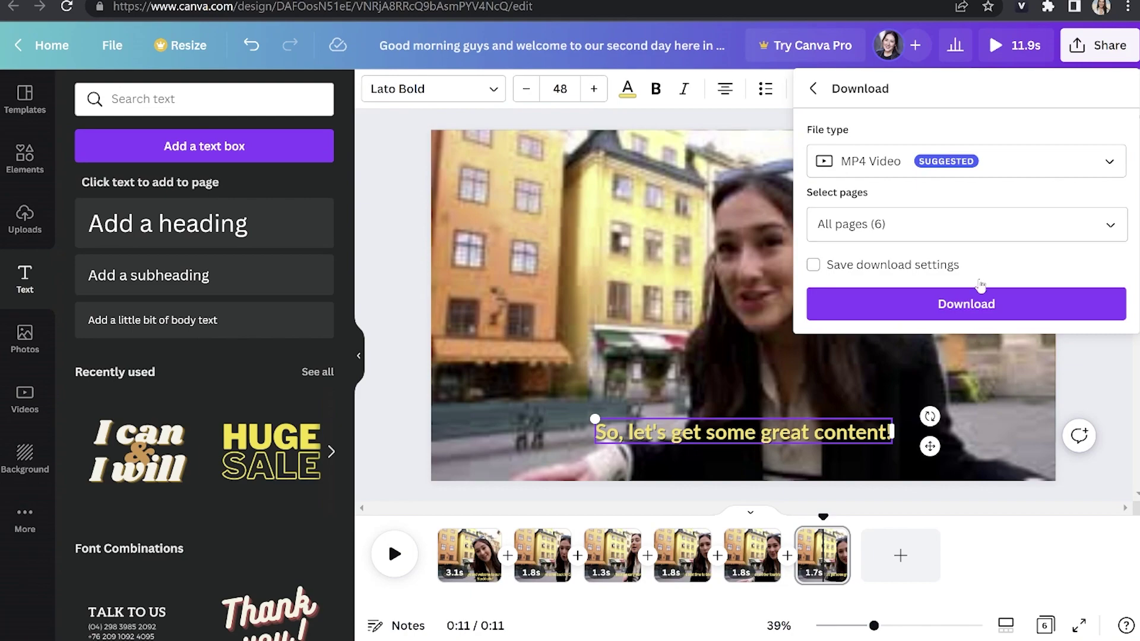
{"action": "left_click", "coordinate": [981, 301]}
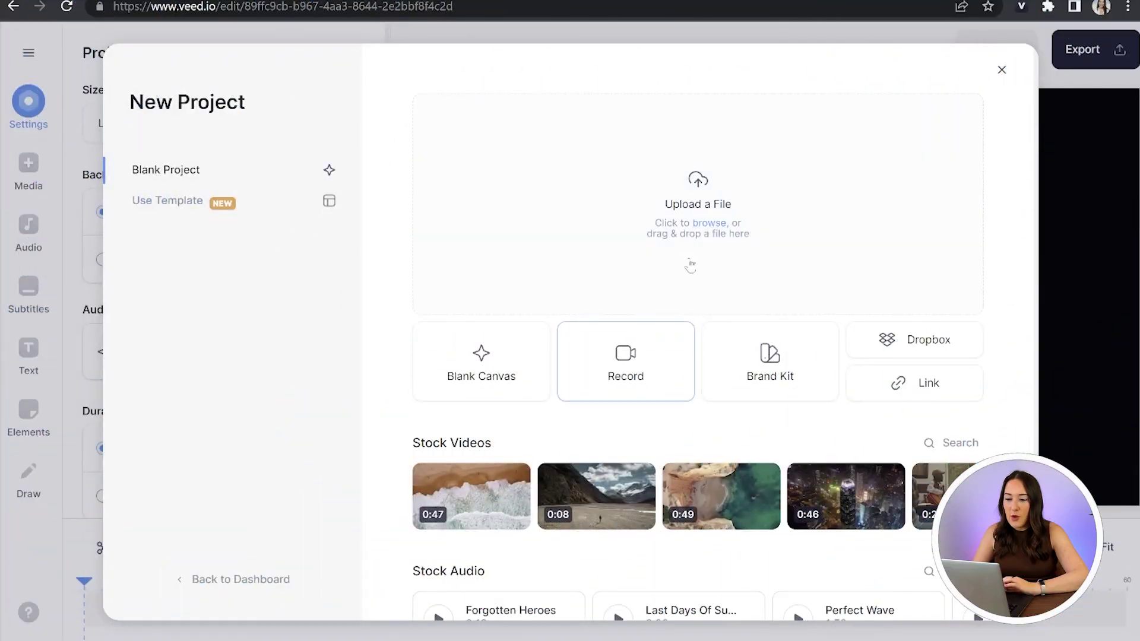
Upload Gamla Stan Captions.mp4 from Downloads into the new VEED project.
{"action": "left_click", "coordinate": [693, 226]}
{"action": "left_click", "coordinate": [331, 389]}
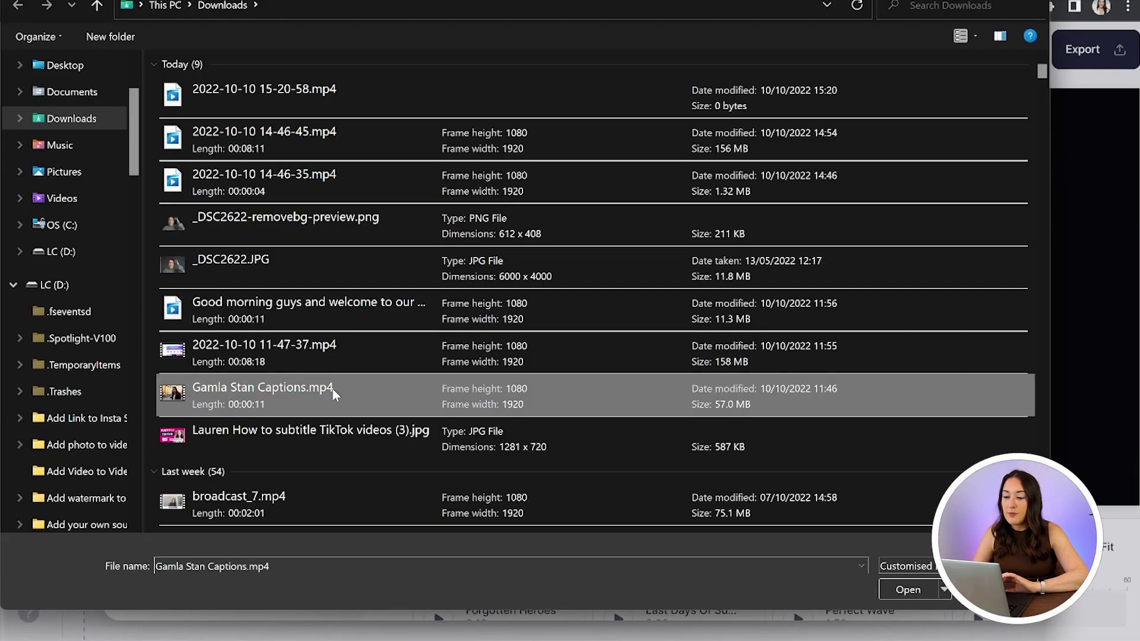
{"action": "double_click", "coordinate": [332, 390]}
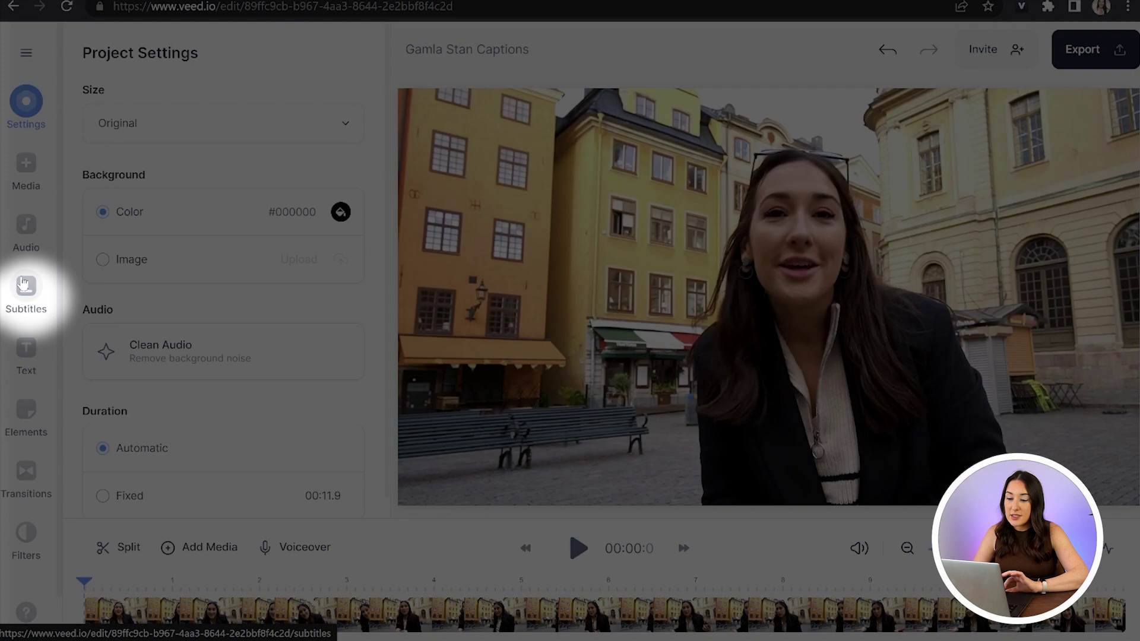
Create English auto subtitles, then correct the misheard place name to 'Gamla Stan'.
{"action": "left_click", "coordinate": [23, 282]}
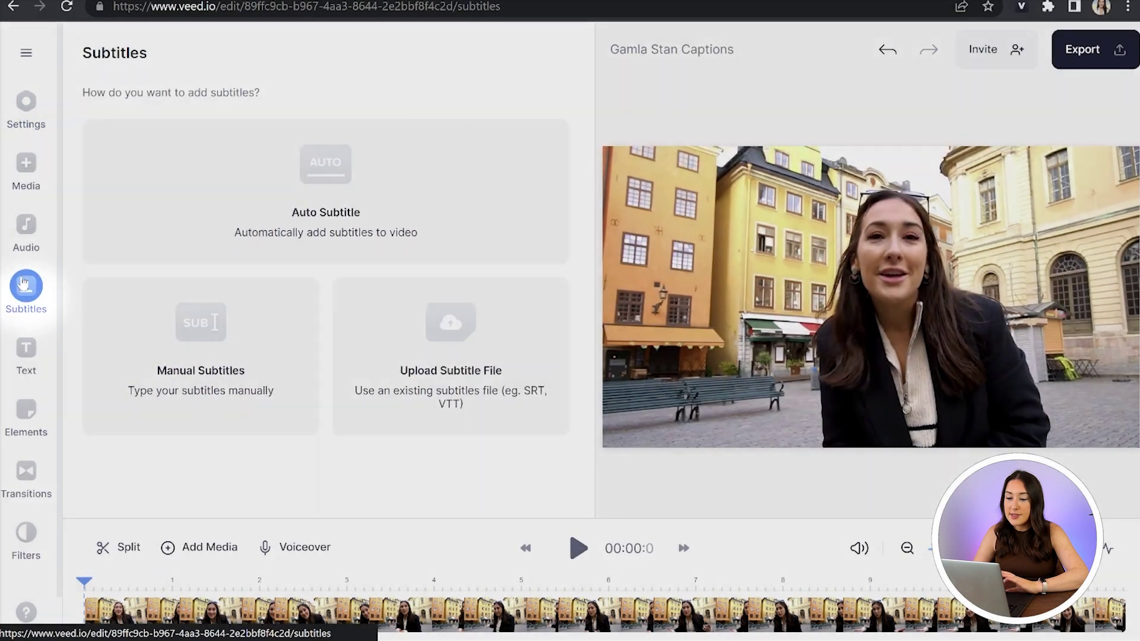
{"action": "left_click", "coordinate": [343, 158]}
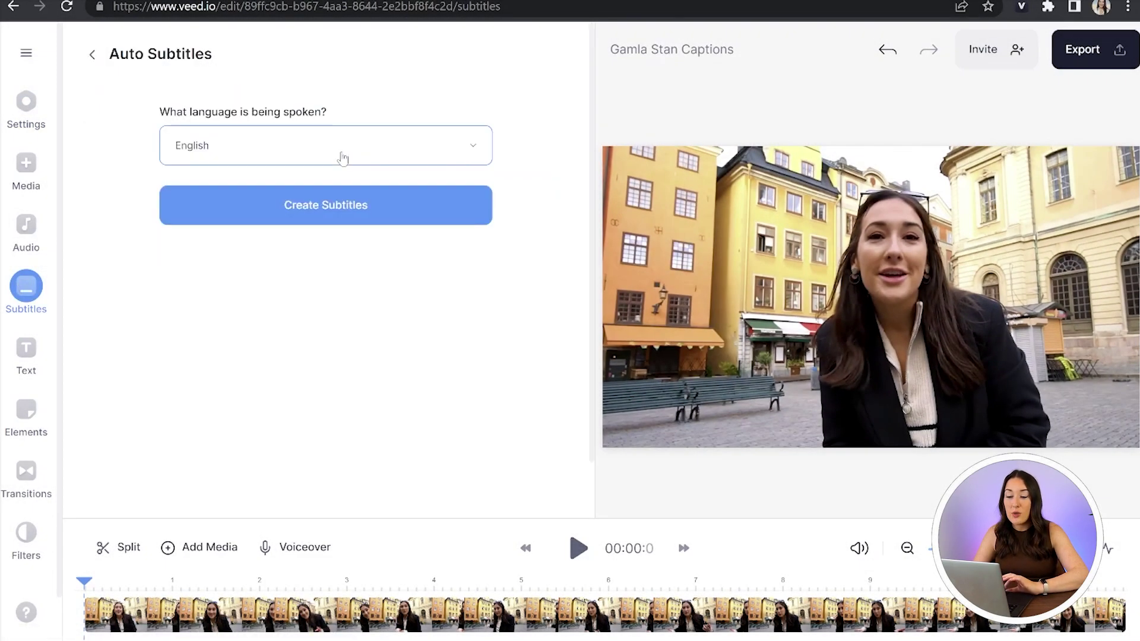
{"action": "left_click", "coordinate": [343, 157]}
{"action": "left_click", "coordinate": [343, 157]}
{"action": "left_click", "coordinate": [341, 200]}
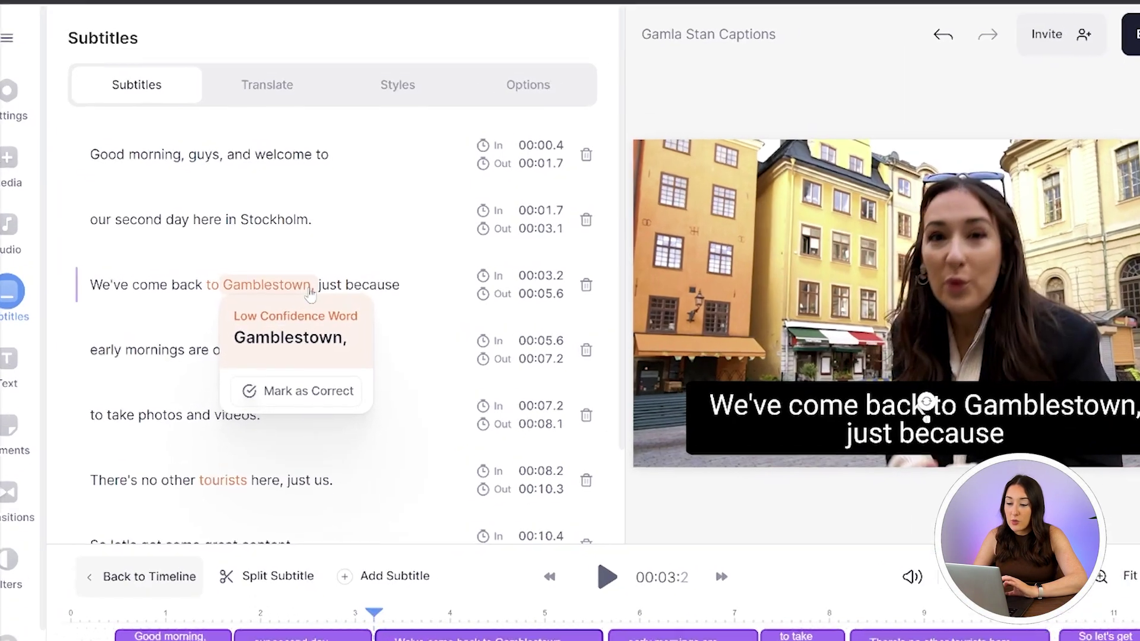
{"action": "key", "text": "BackSpace"}
{"action": "key", "text": "BackSpace"}
{"action": "key", "text": "BackSpace"}
{"action": "key", "text": "Delete"}
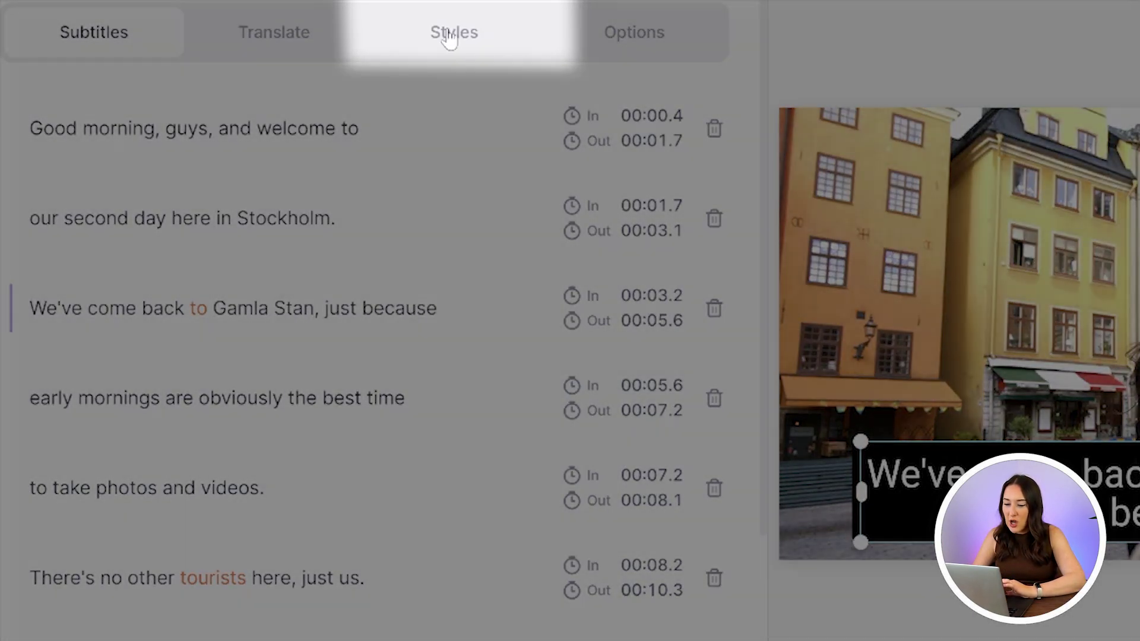
Apply a highlight subtitle preset with Anton font at 60px.
{"action": "left_click", "coordinate": [448, 32]}
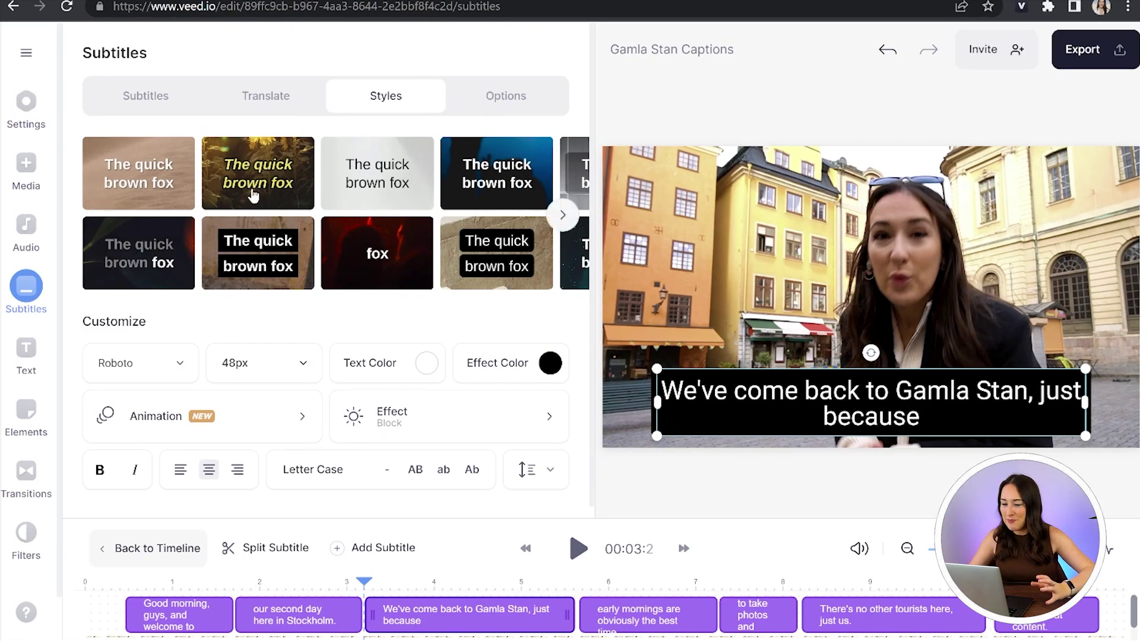
{"action": "left_click", "coordinate": [168, 255]}
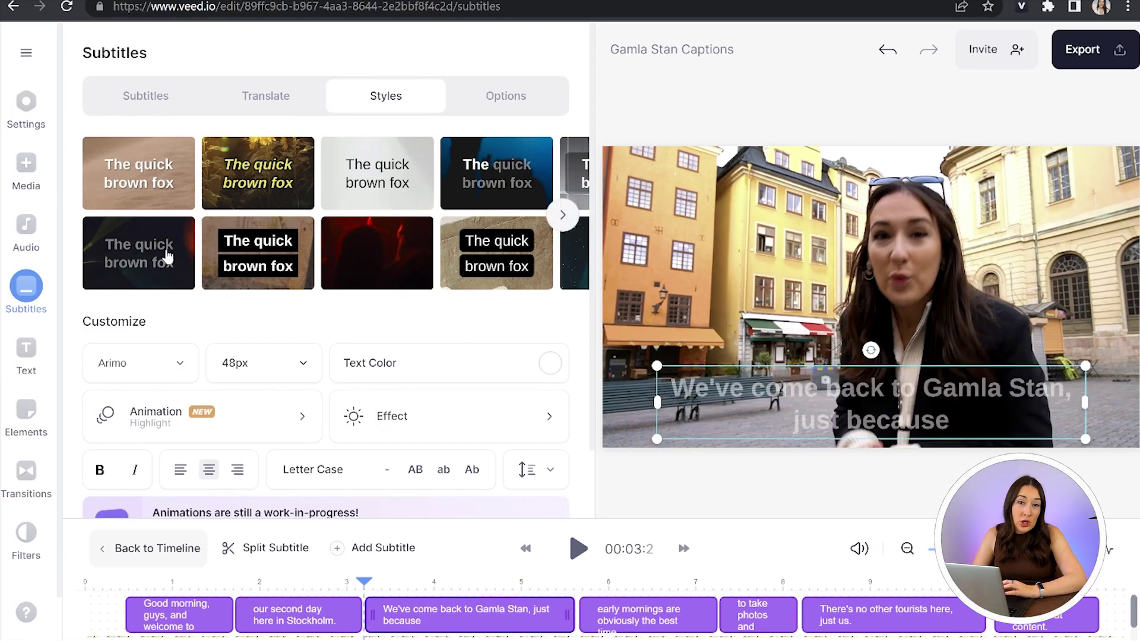
{"action": "left_click", "coordinate": [141, 363]}
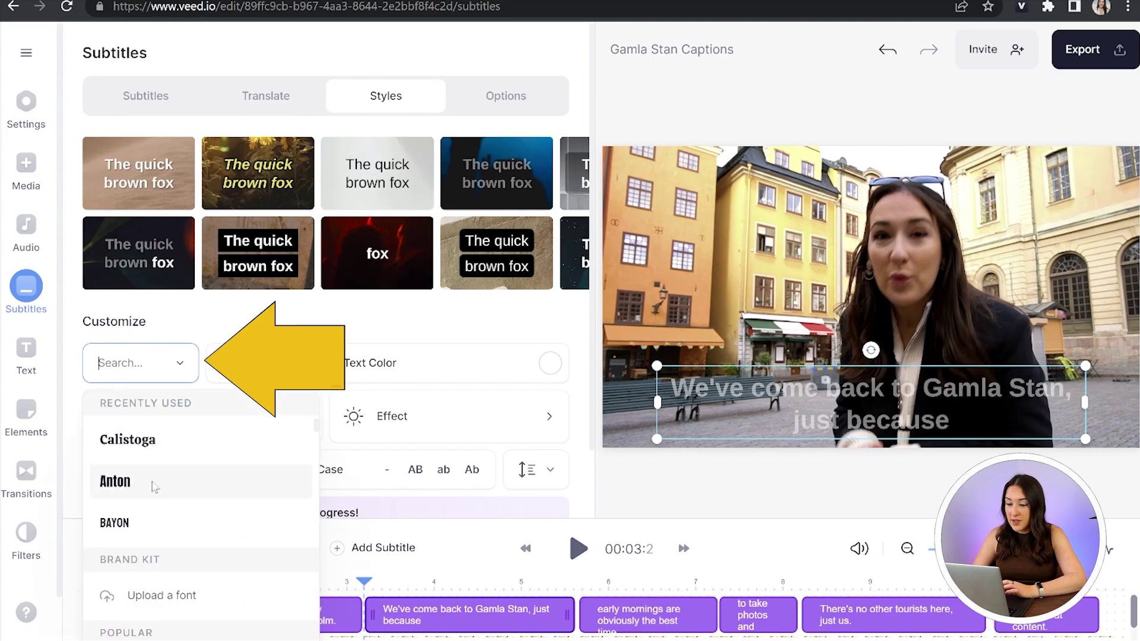
{"action": "left_click", "coordinate": [152, 482]}
{"action": "left_click", "coordinate": [251, 377]}
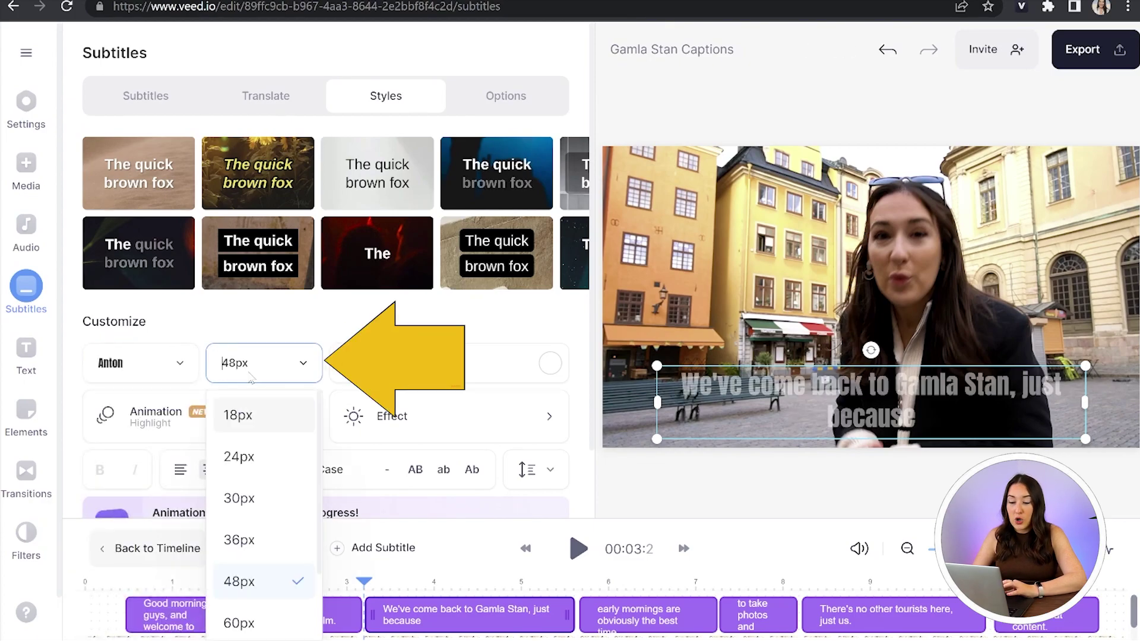
{"action": "left_click", "coordinate": [240, 626]}
Make the subtitle text yellow and add a black shadow effect.
{"action": "left_click", "coordinate": [530, 357]}
{"action": "left_click", "coordinate": [369, 497]}
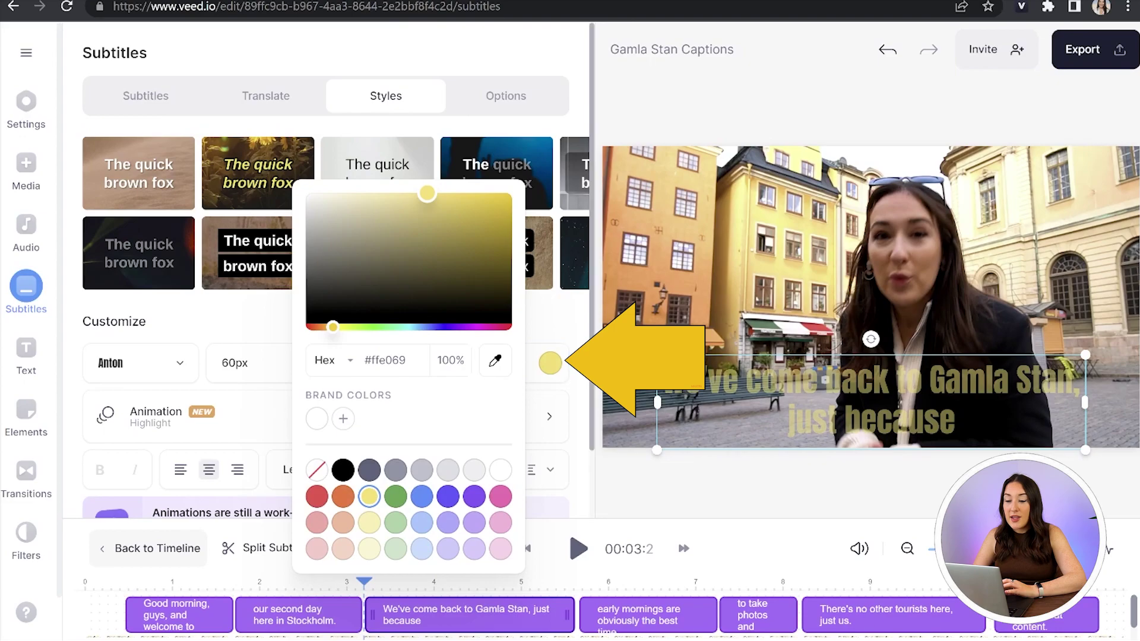
{"action": "left_click", "coordinate": [501, 431]}
{"action": "left_click", "coordinate": [501, 429]}
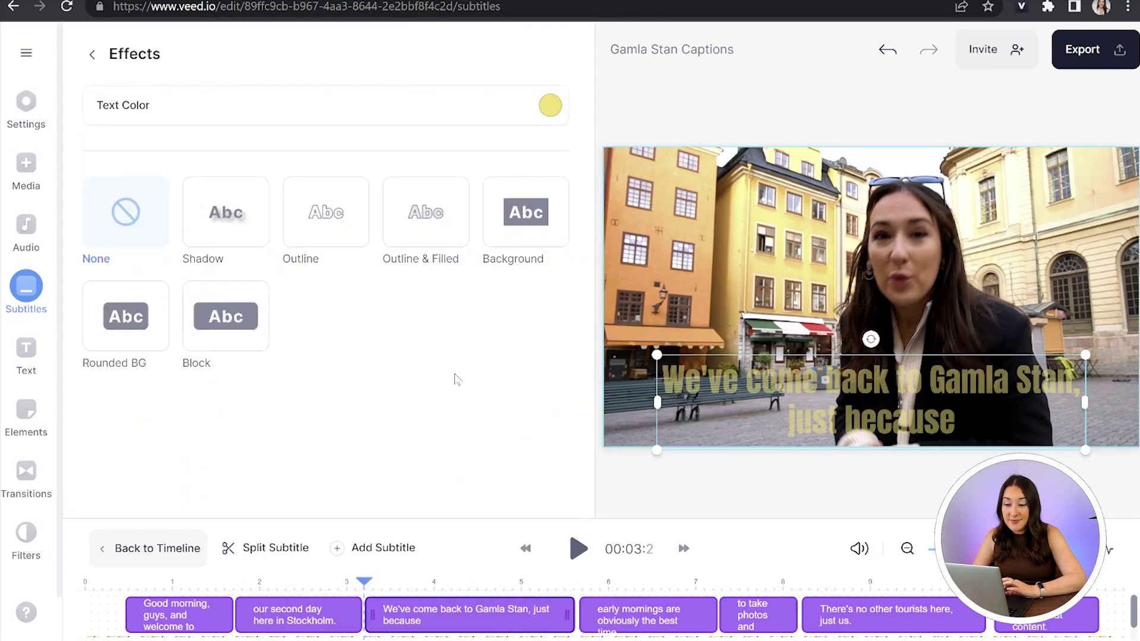
{"action": "left_click", "coordinate": [244, 248]}
{"action": "left_click", "coordinate": [94, 56]}
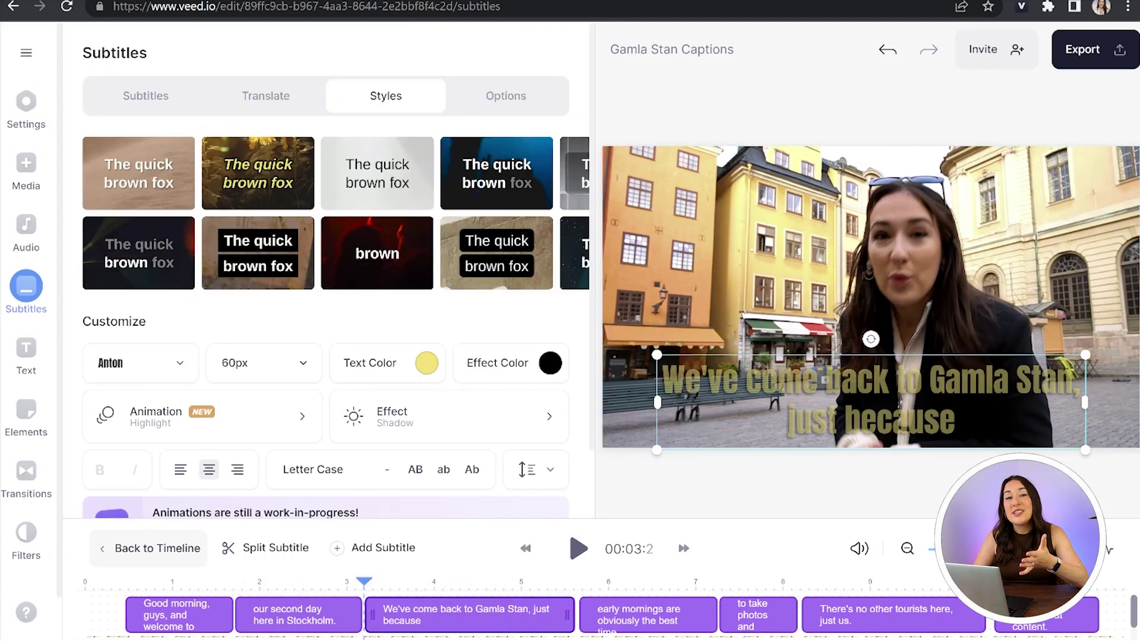
Export the video in HD quality with subtitles burned in.
{"action": "left_click", "coordinate": [1082, 50]}
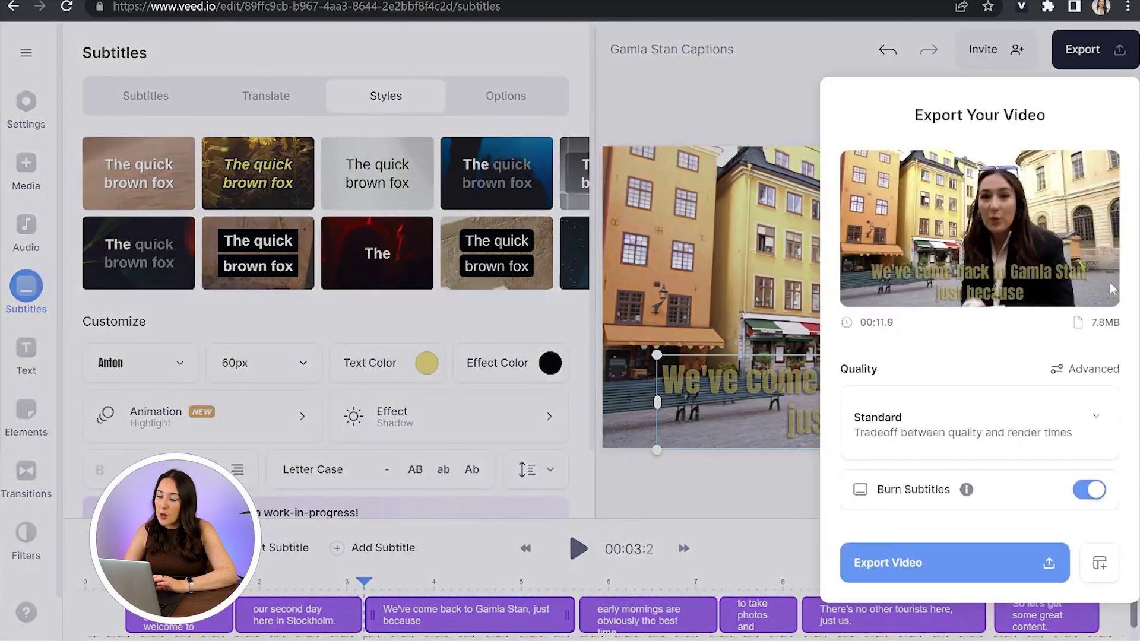
{"action": "left_click", "coordinate": [1043, 446]}
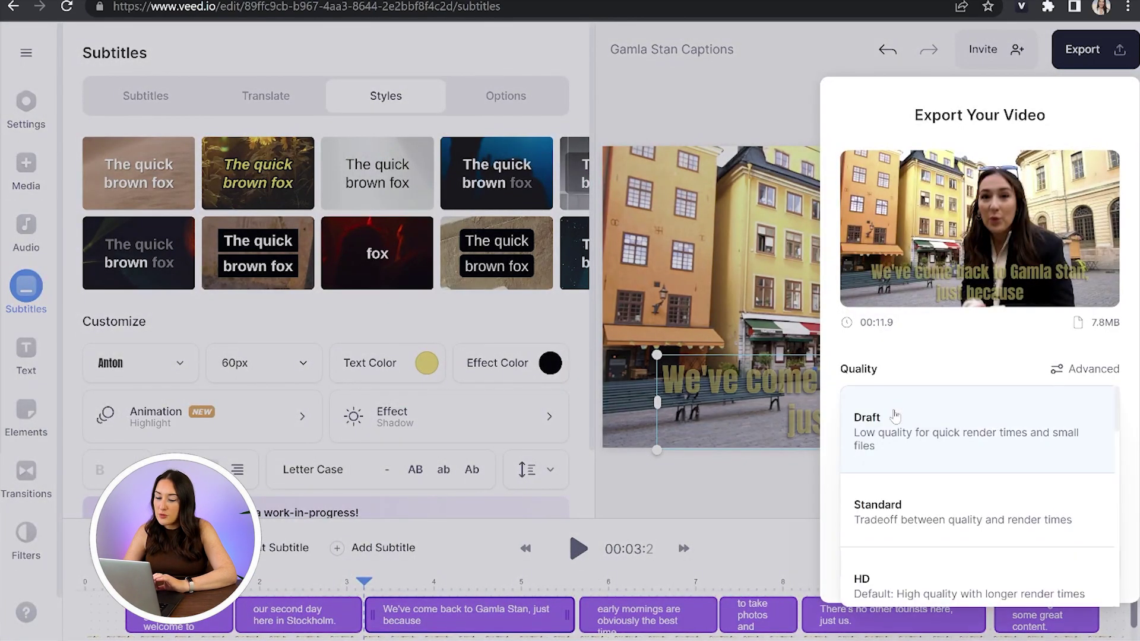
{"action": "left_click", "coordinate": [909, 592]}
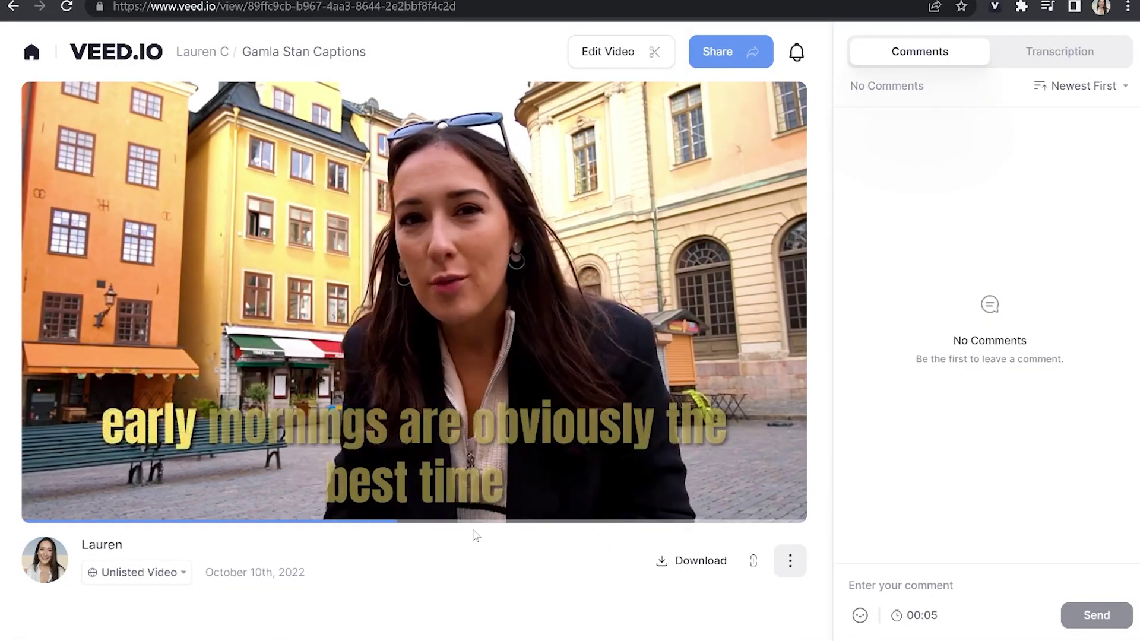
Pause the exported video and bring up its download format choices.
{"action": "mouse_move", "coordinate": [457, 500]}
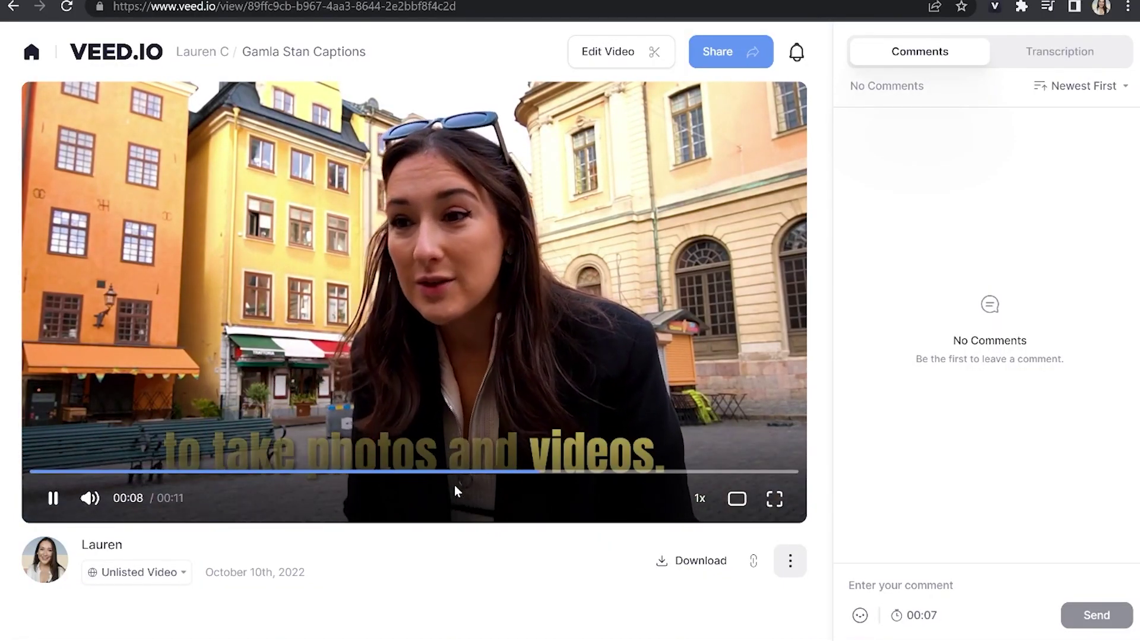
{"action": "left_click", "coordinate": [454, 487]}
{"action": "left_click", "coordinate": [694, 561]}
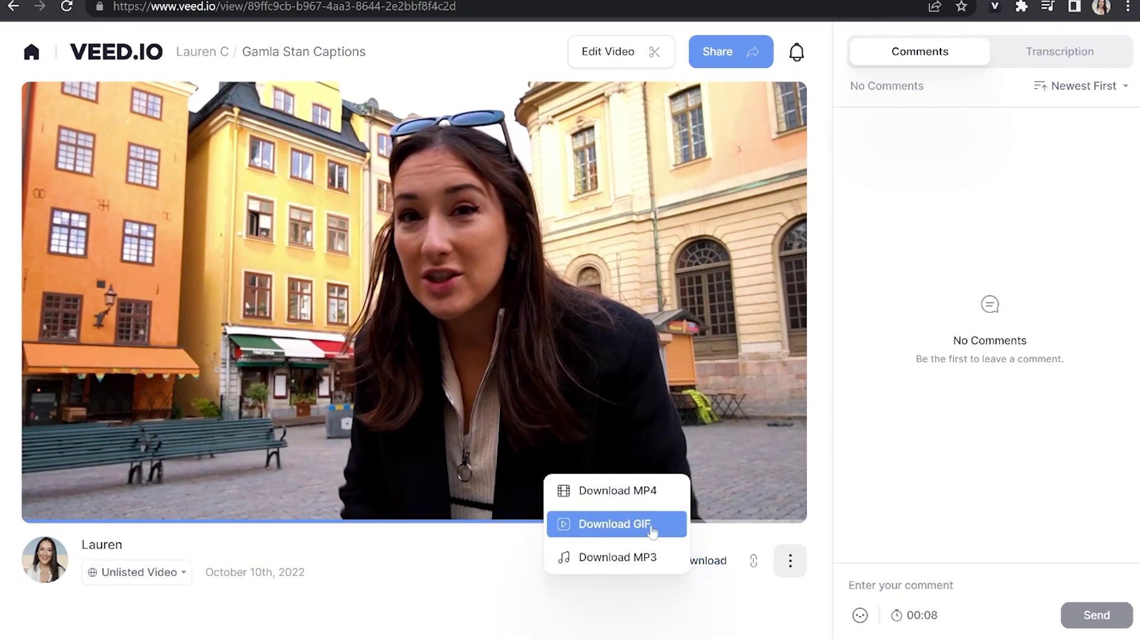